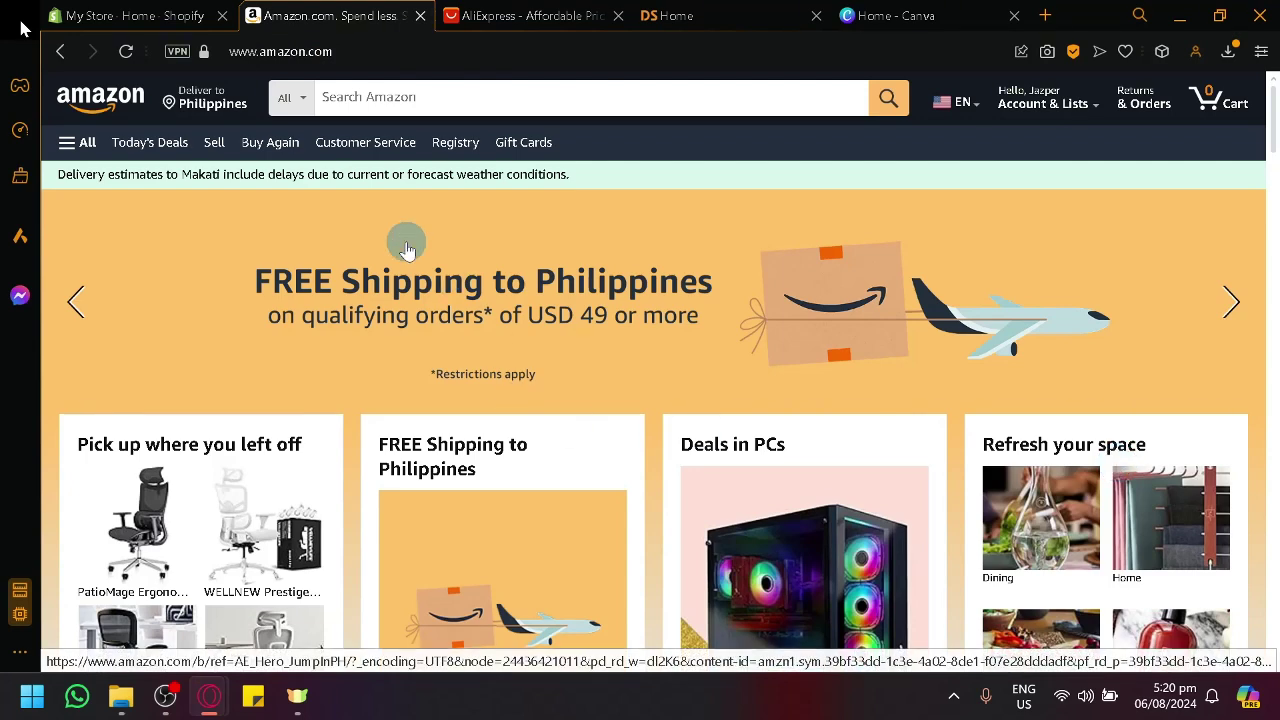
Look over the Amazon and AliExpress home pages as possible sources of products to dropship.
scroll(430, 245, "down", 5)
scroll(430, 240, "up", 5)
left_click(495, 15)
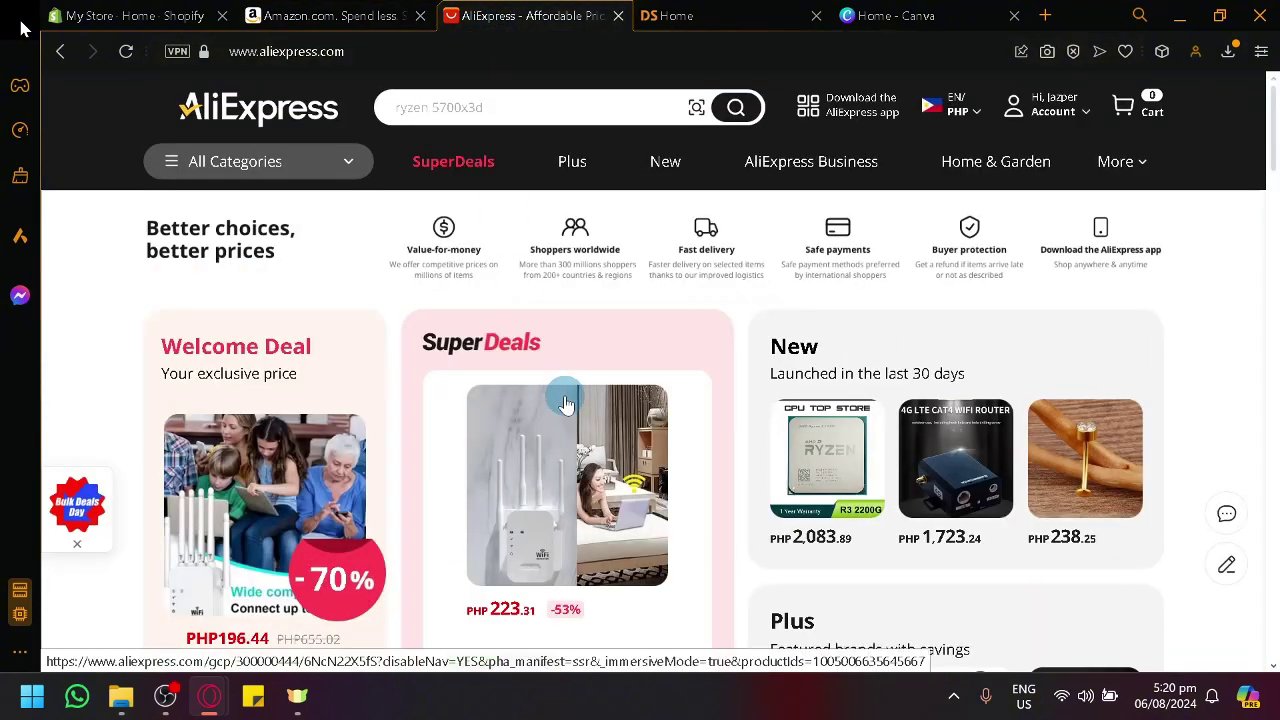
scroll(537, 423, "down", 3)
scroll(533, 428, "down", 3)
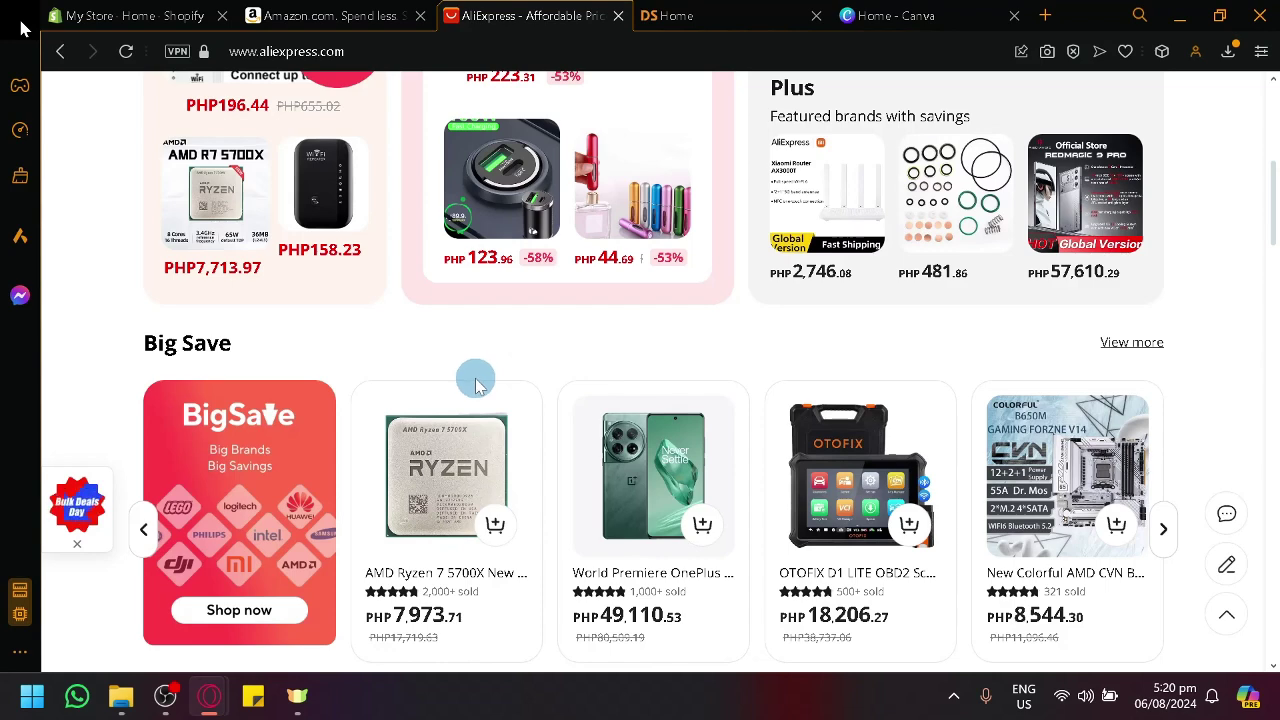
scroll(483, 250, "up", 5)
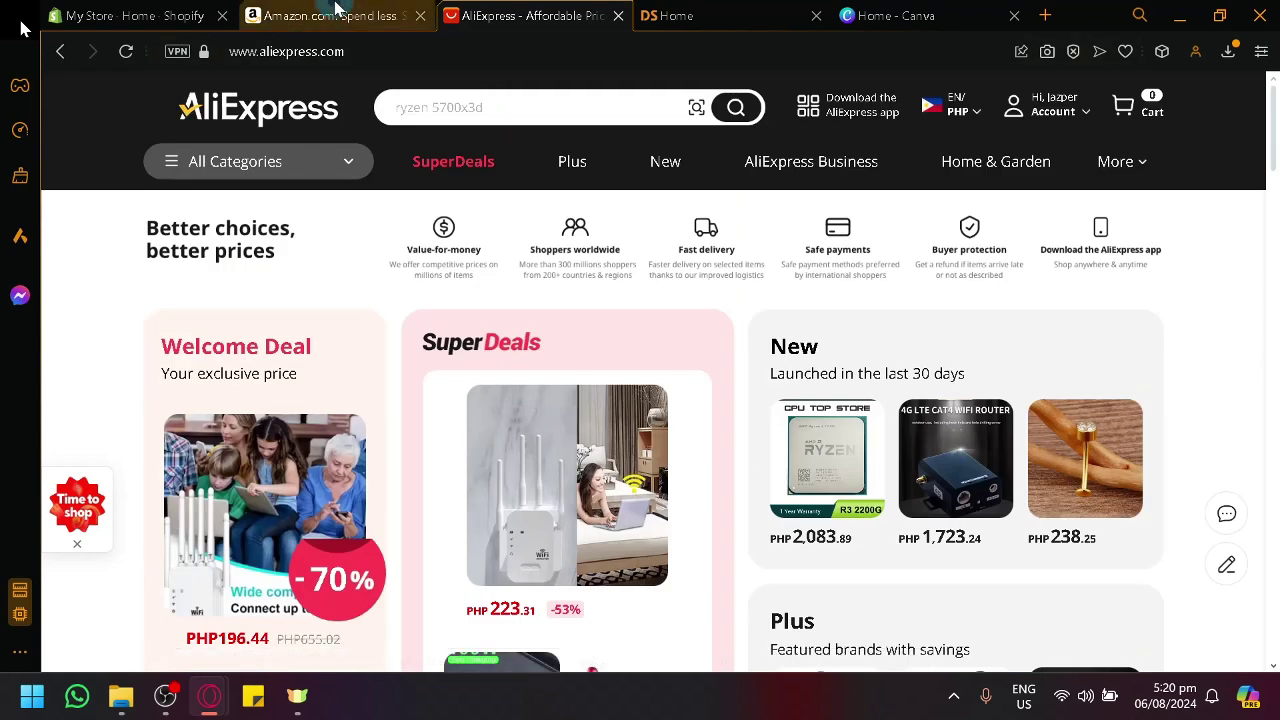
left_click(363, 28)
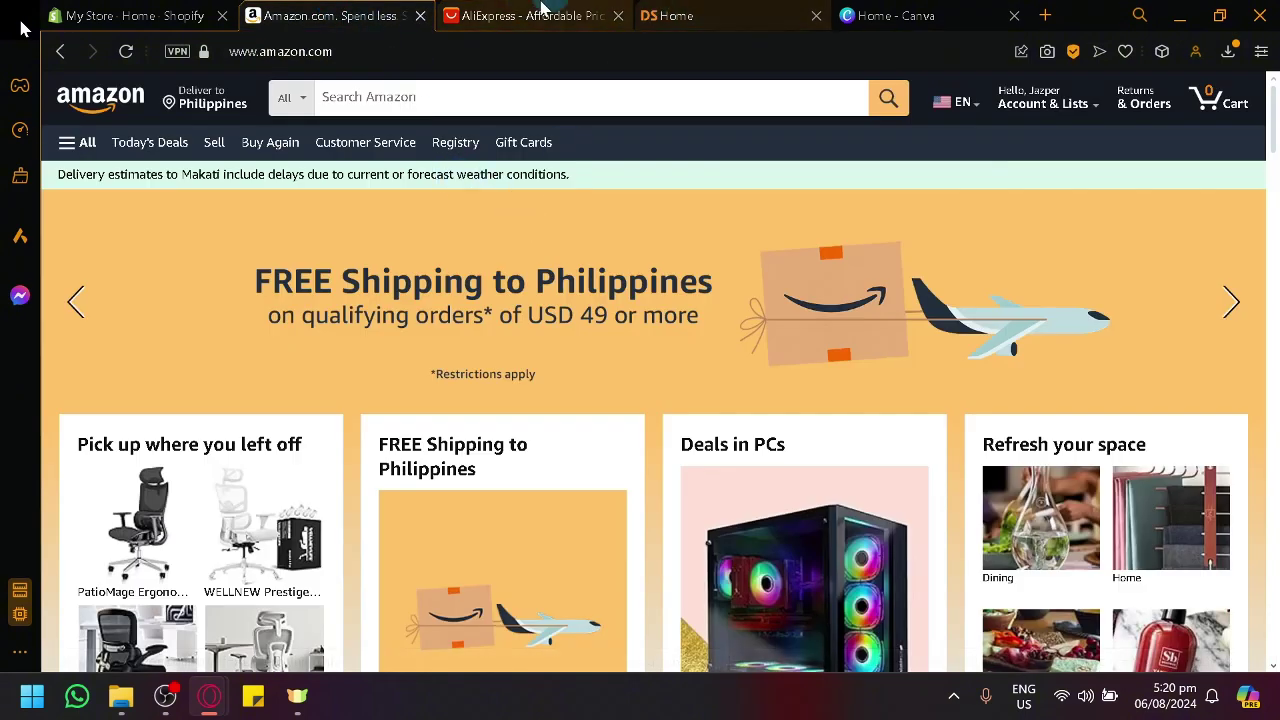
left_click(478, 12)
left_click(300, 15)
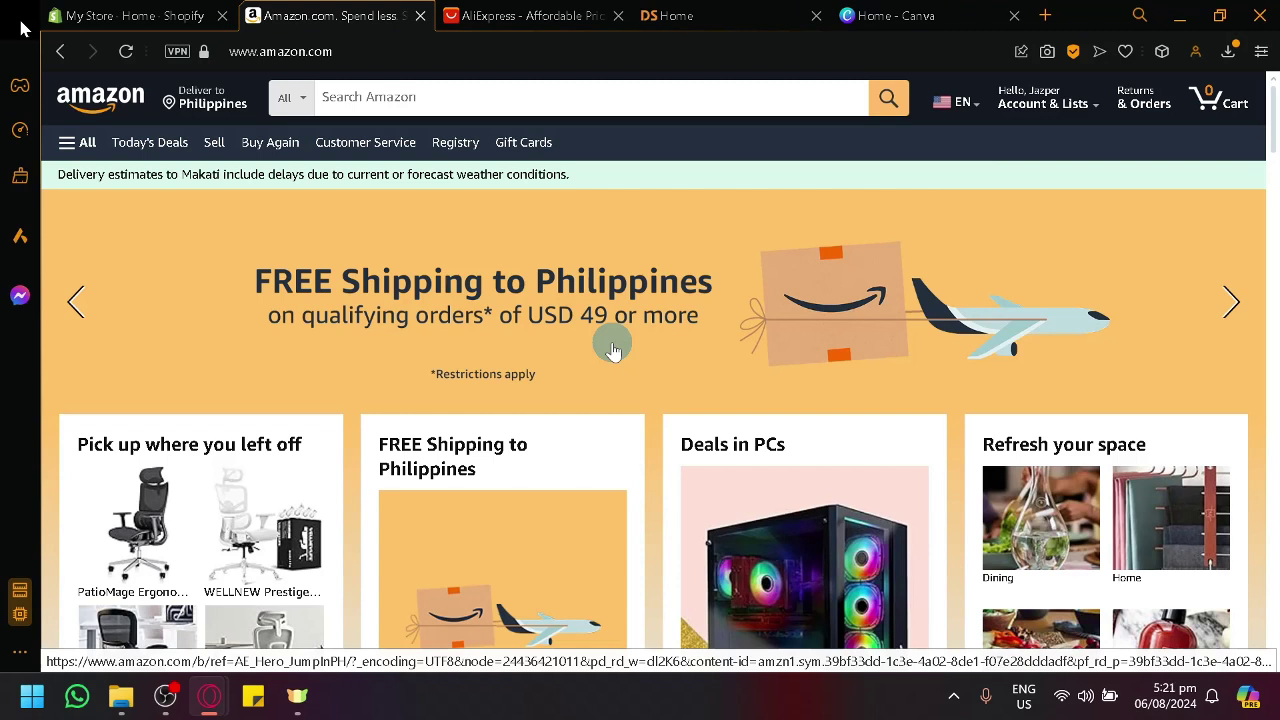
Visit the Shopify store admin and the DSers home page, dismissing the TikTok promotion and the abnormal stores authorization notice.
left_click(185, 16)
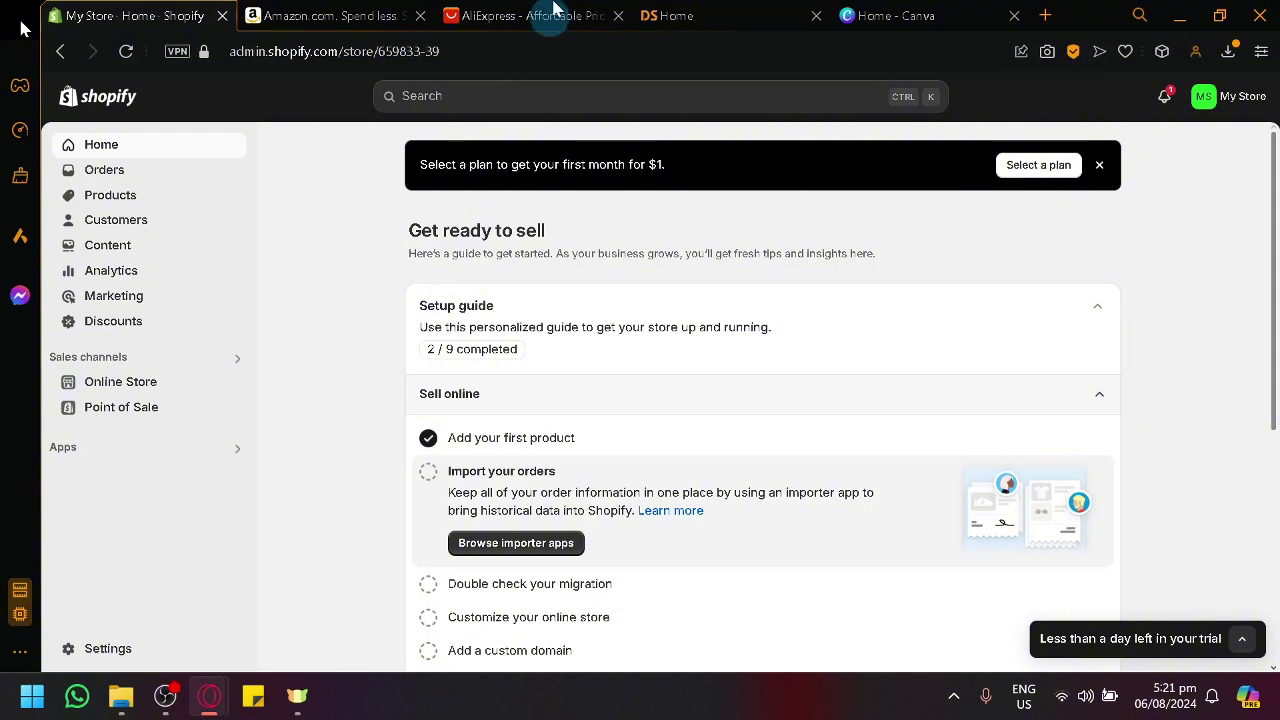
left_click(670, 15)
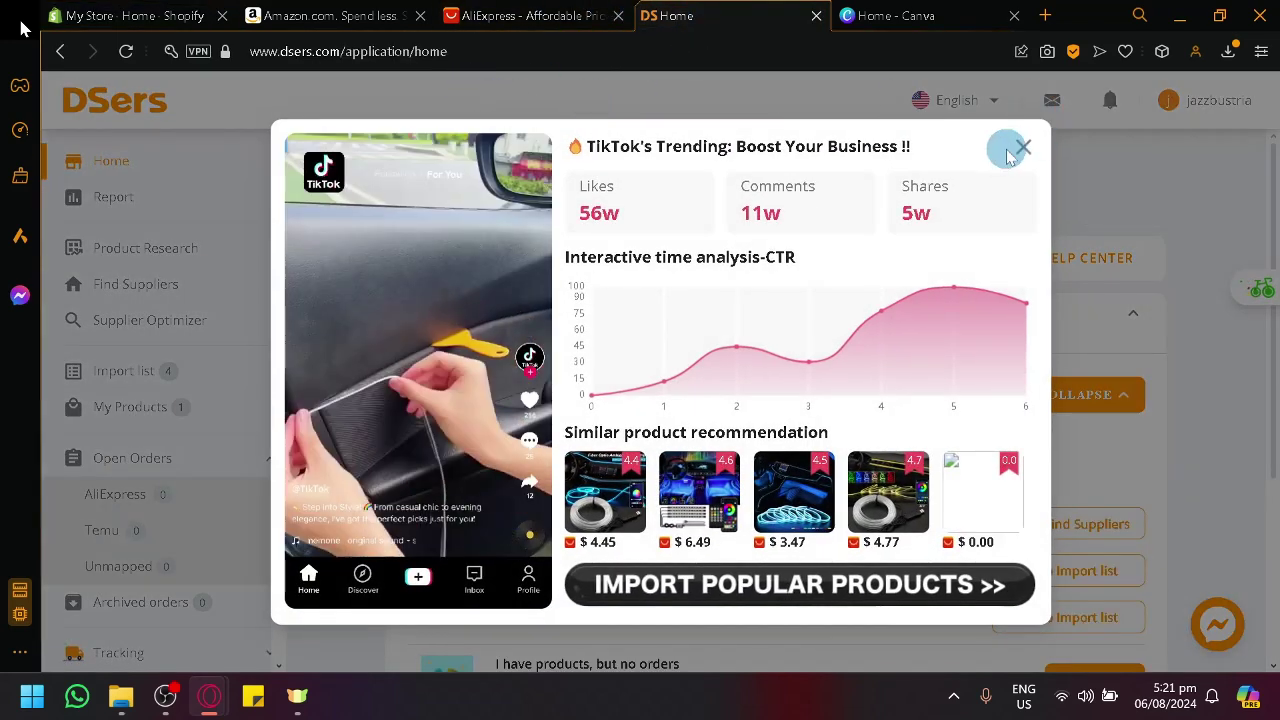
left_click(1021, 149)
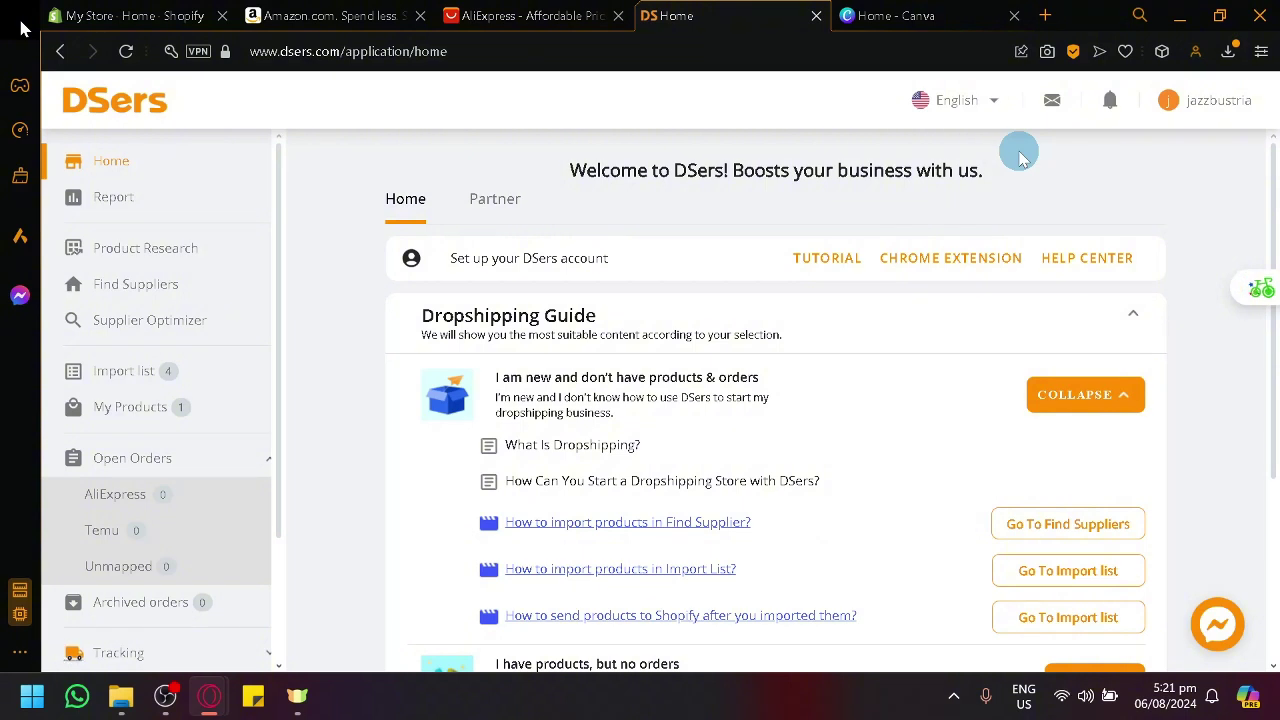
left_click(181, 10)
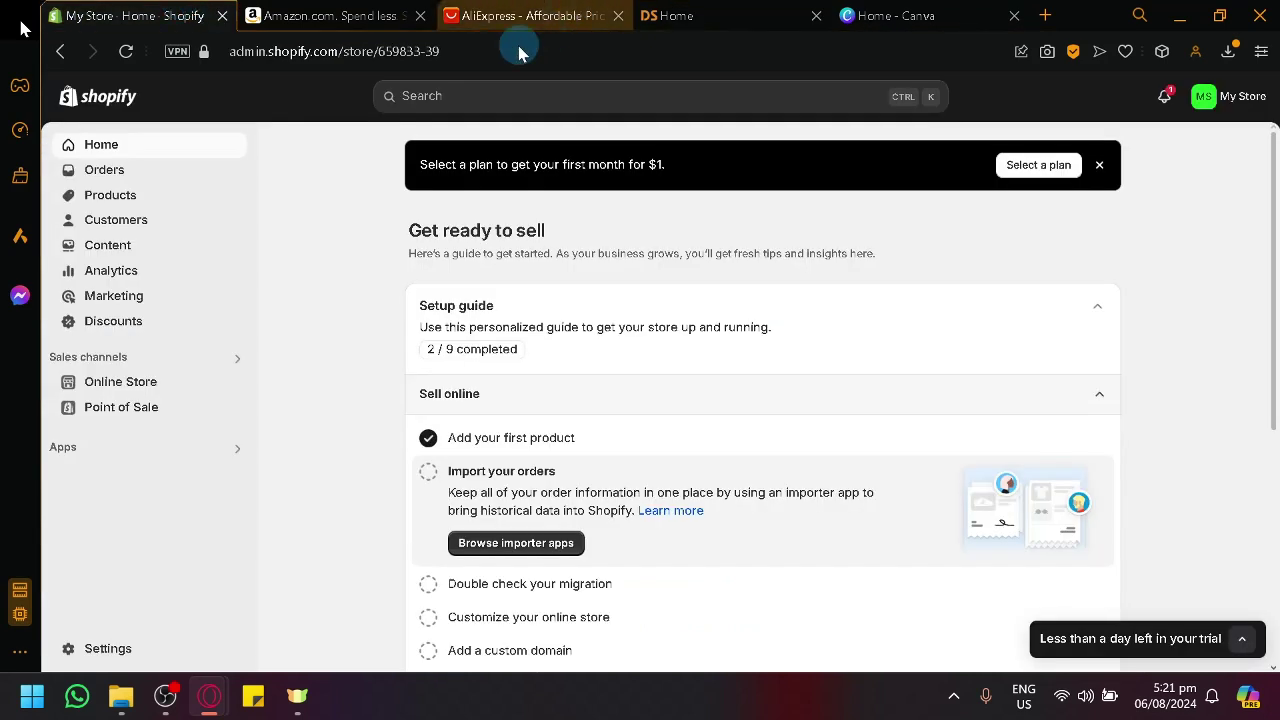
left_click(486, 132)
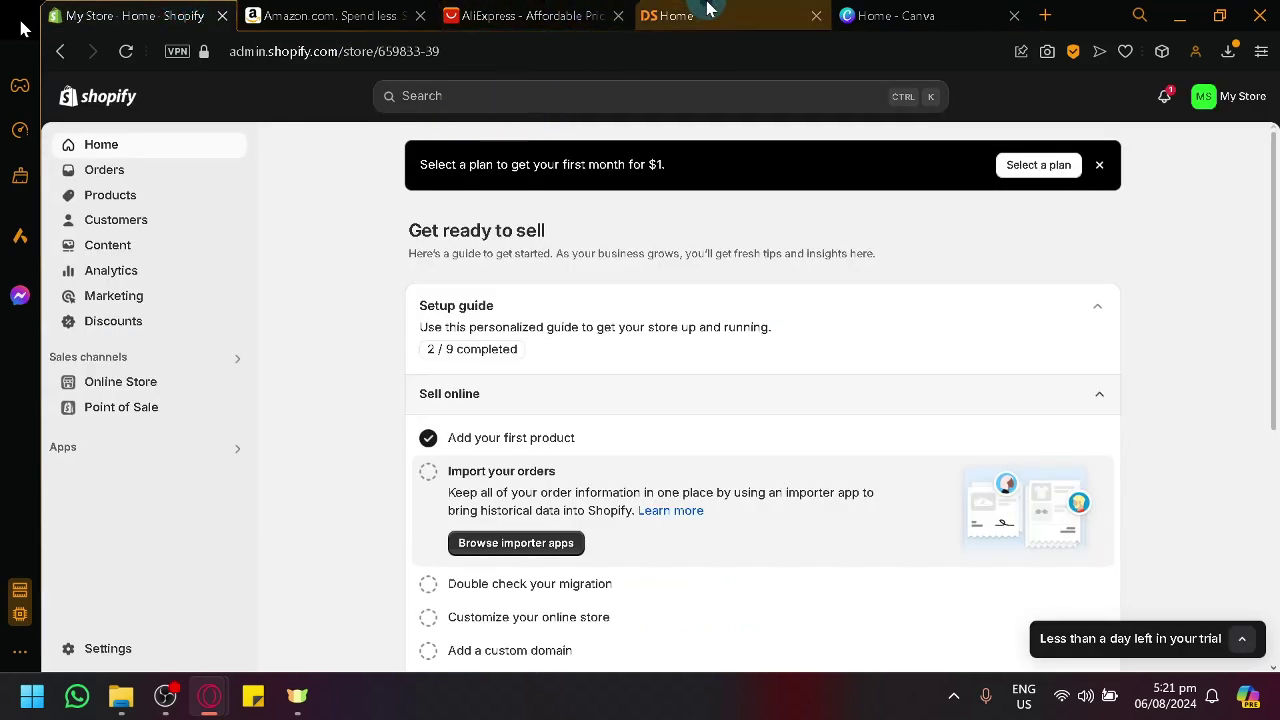
left_click(648, 16)
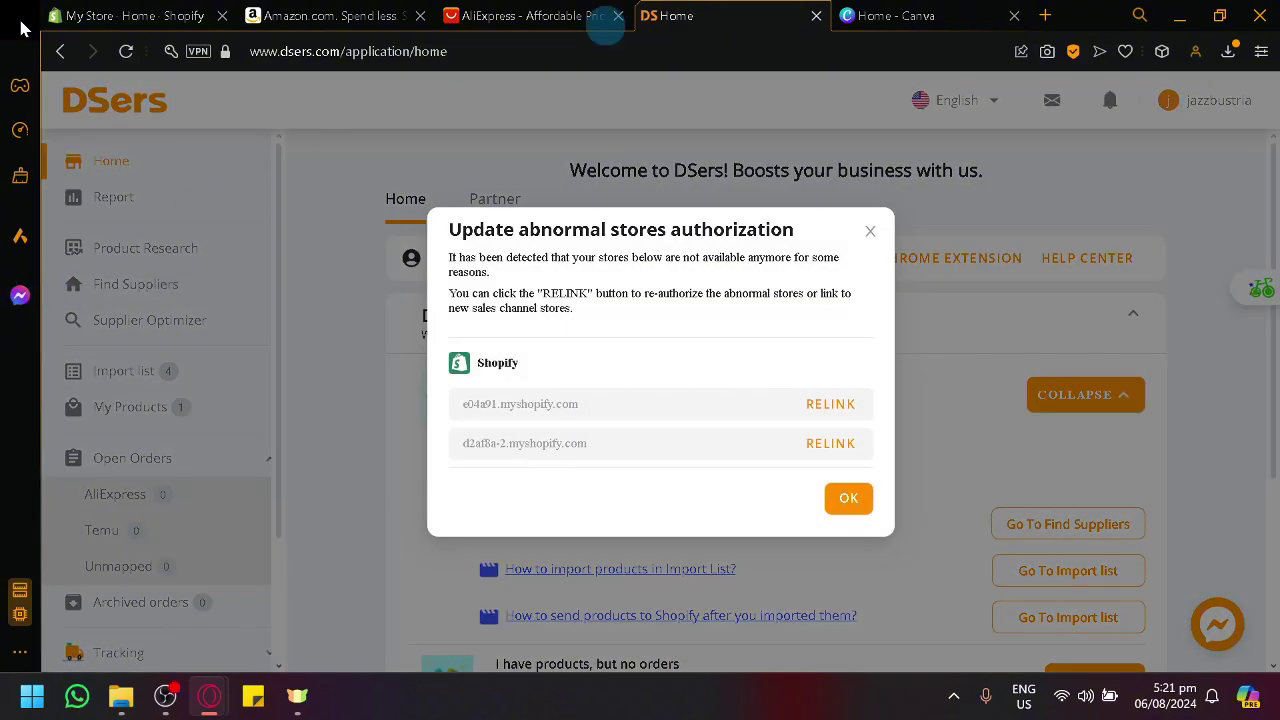
left_click(869, 232)
Revisit Amazon briefly and browse the AliExpress home page products through the More to love section.
left_click(295, 12)
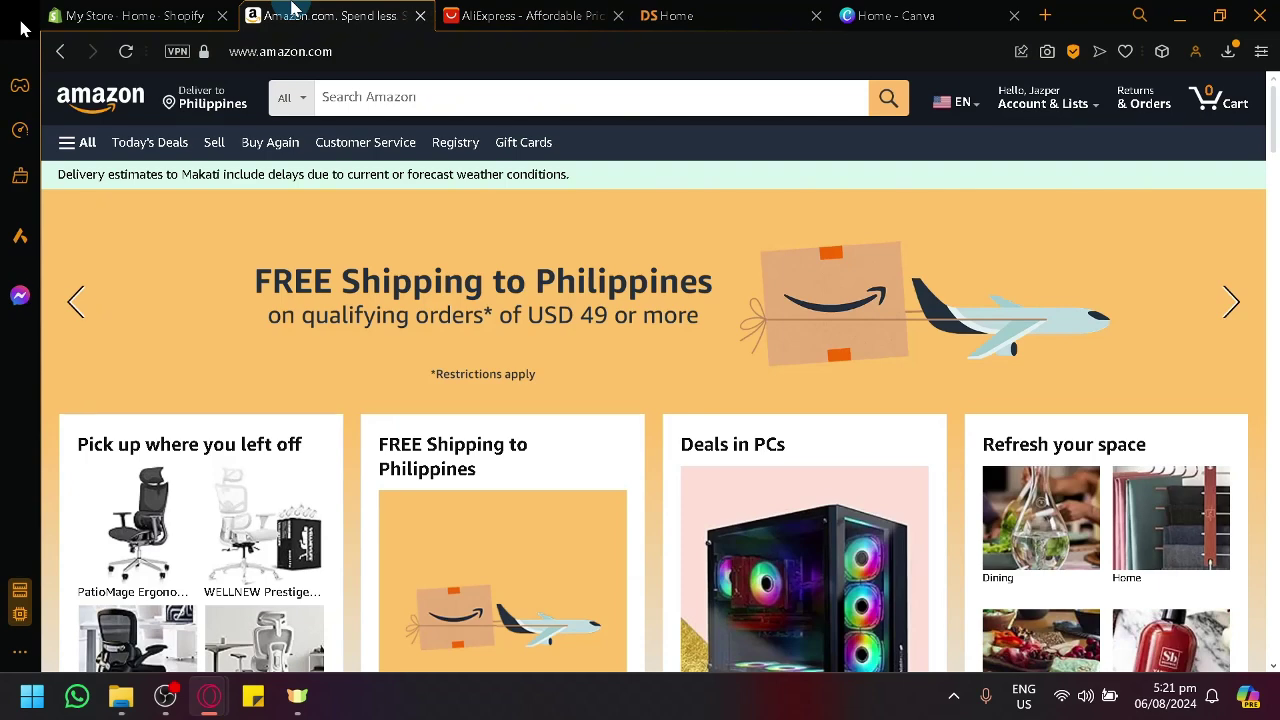
left_click(560, 12)
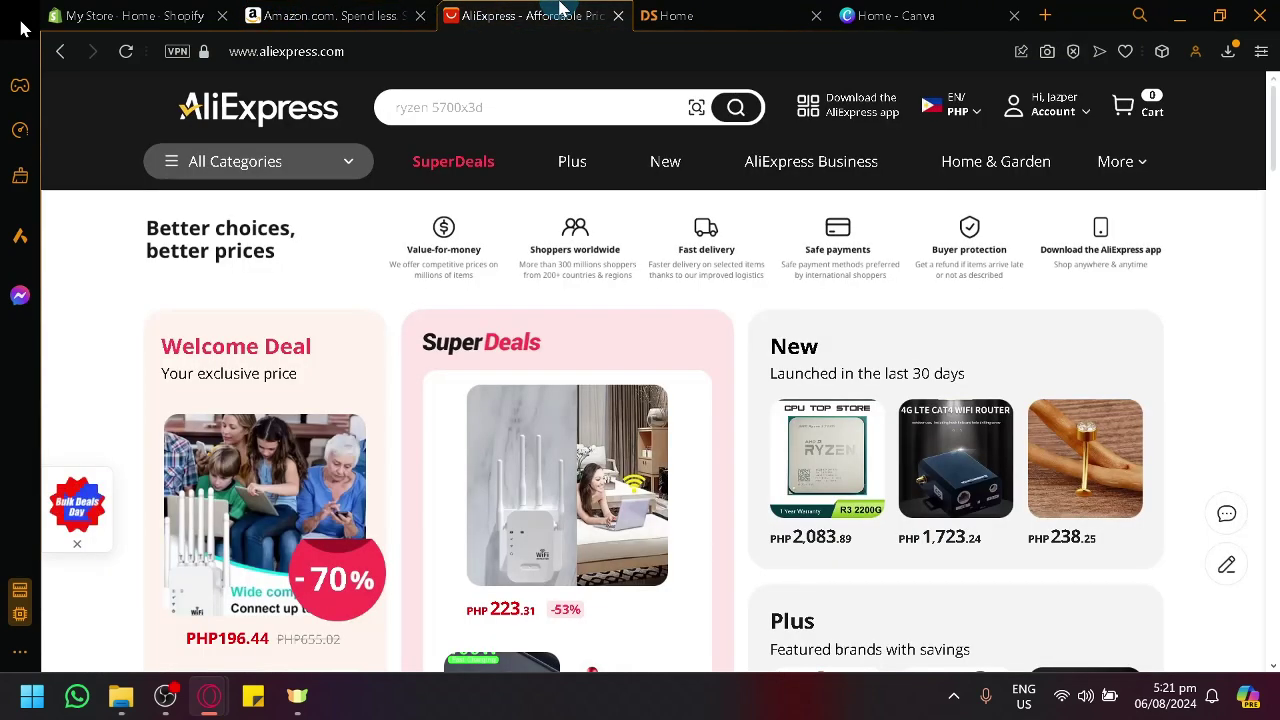
scroll(483, 270, "down", 5)
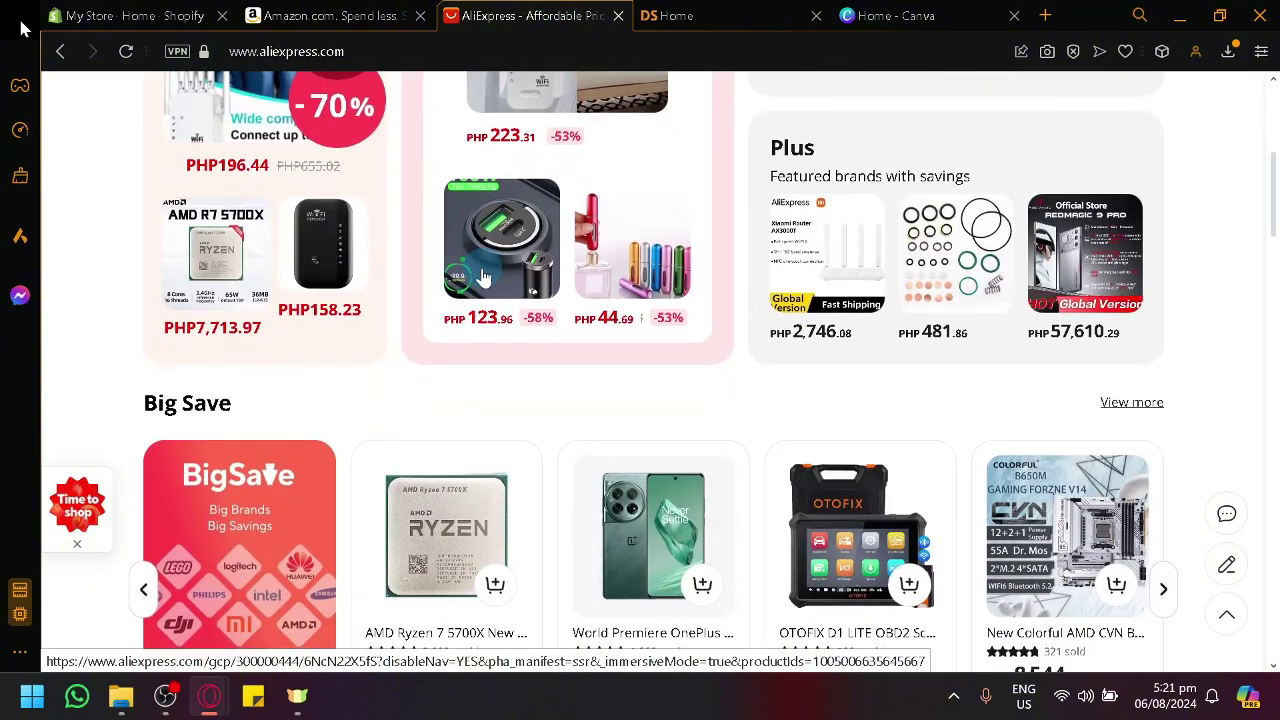
scroll(483, 275, "down", 5)
scroll(483, 275, "down", 5)
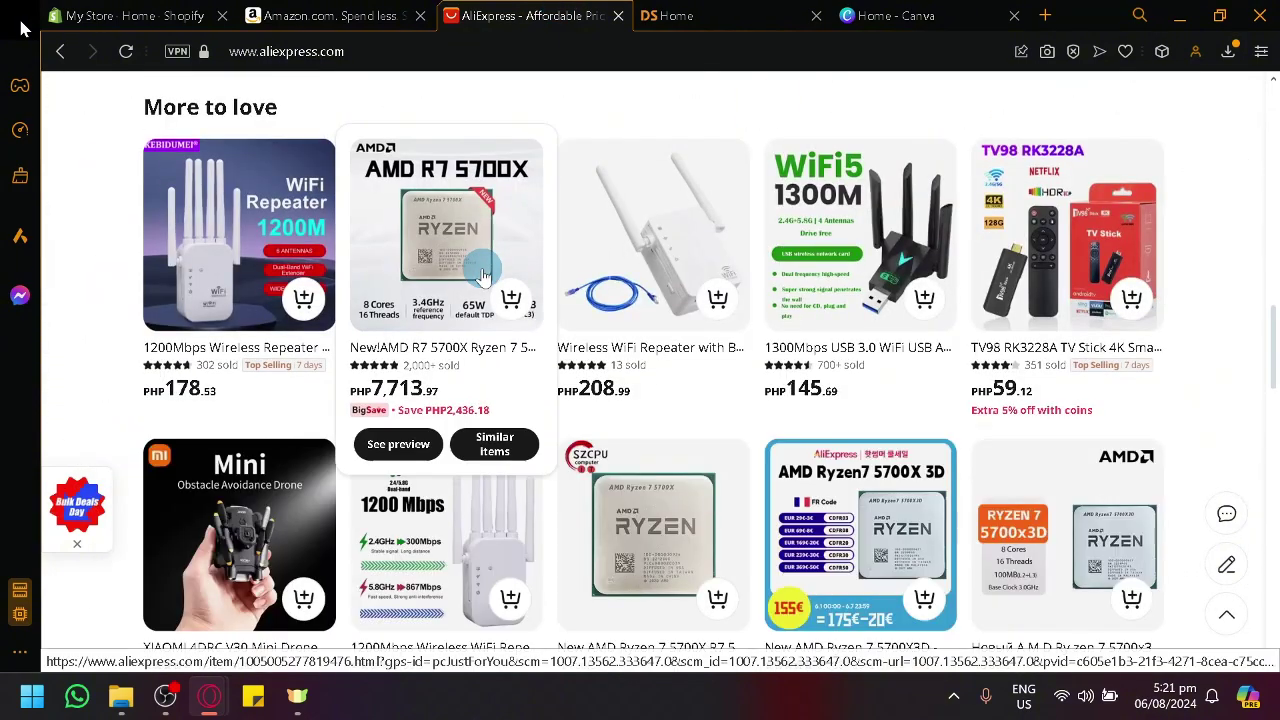
scroll(483, 275, "down", 2)
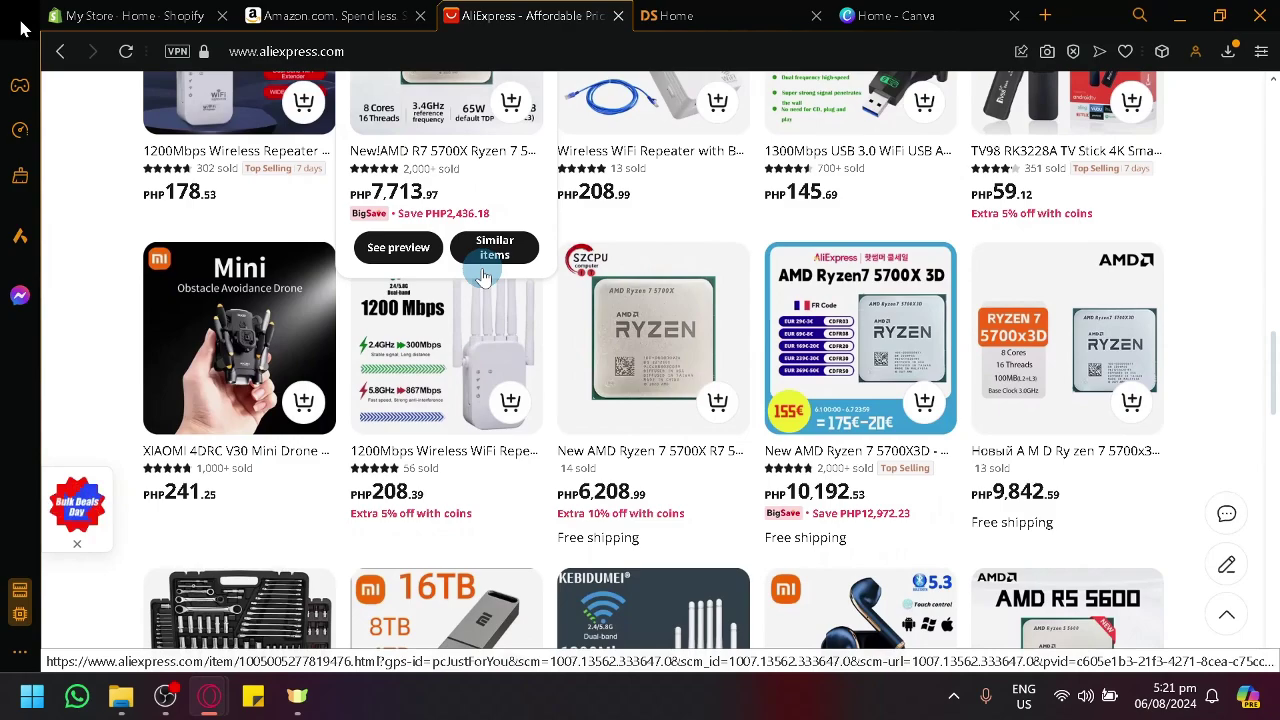
scroll(483, 276, "up", 2)
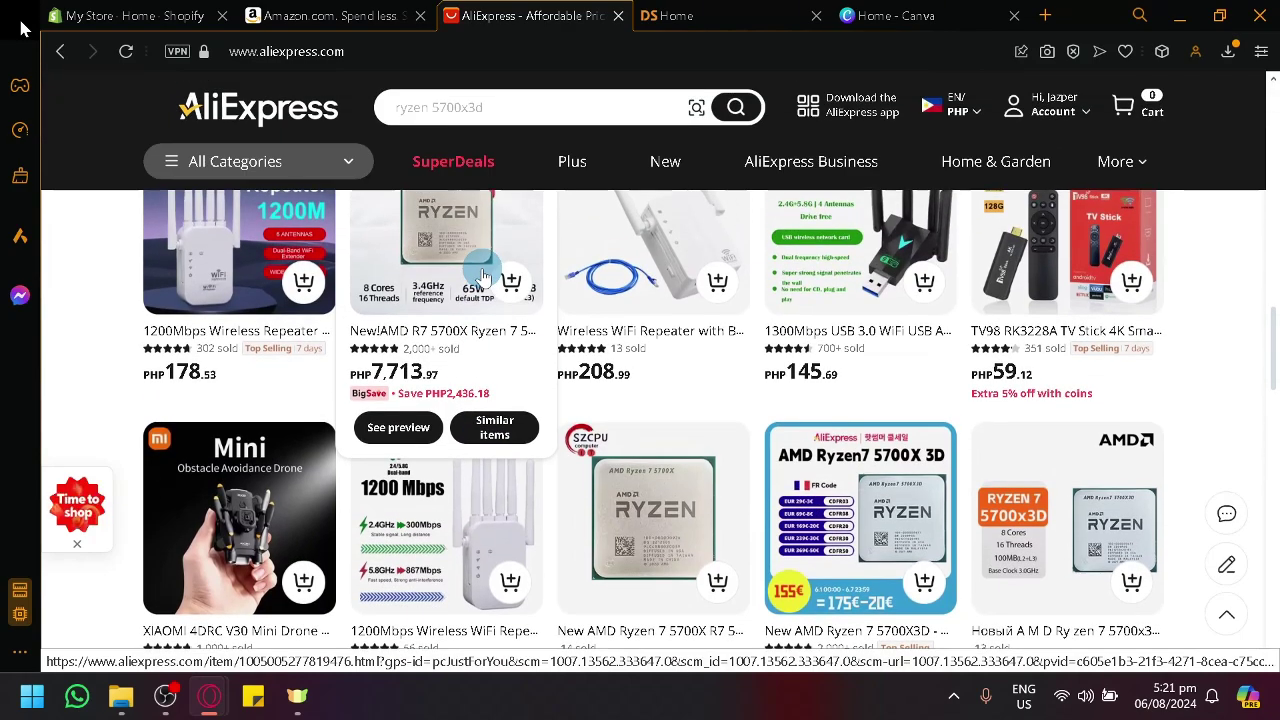
scroll(483, 275, "down", 2)
scroll(483, 275, "up", 8)
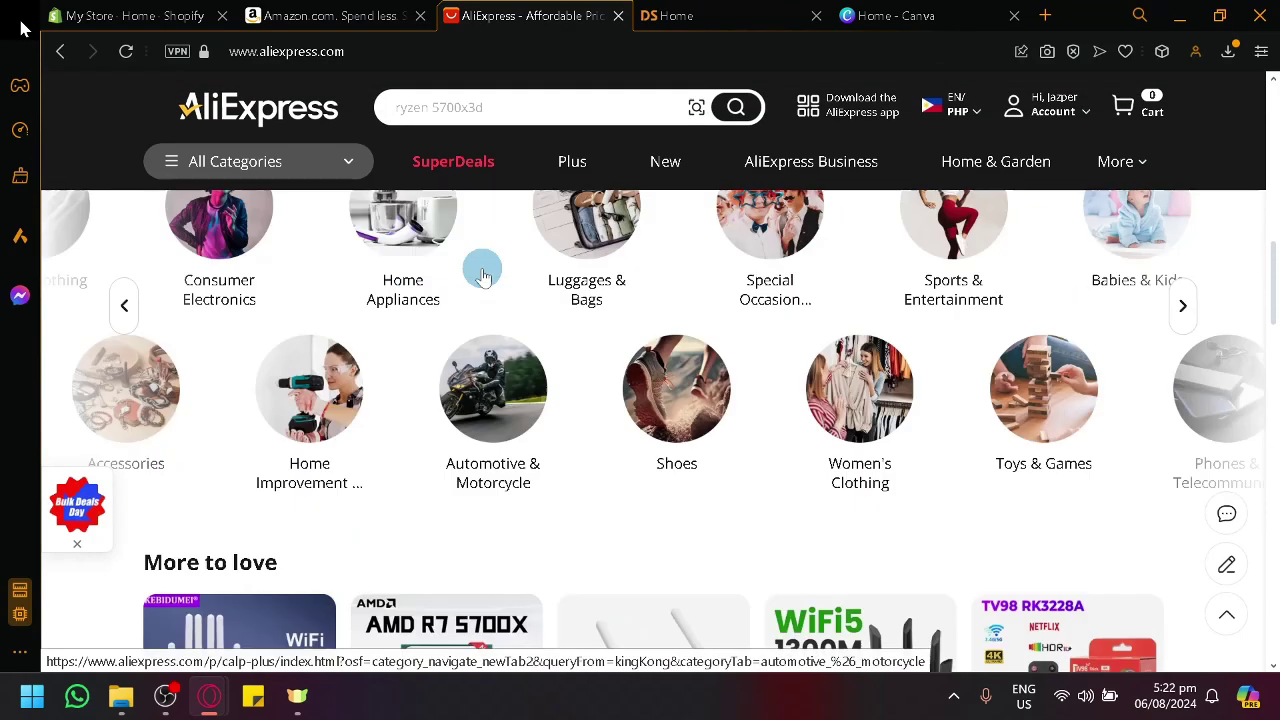
scroll(483, 276, "up", 3)
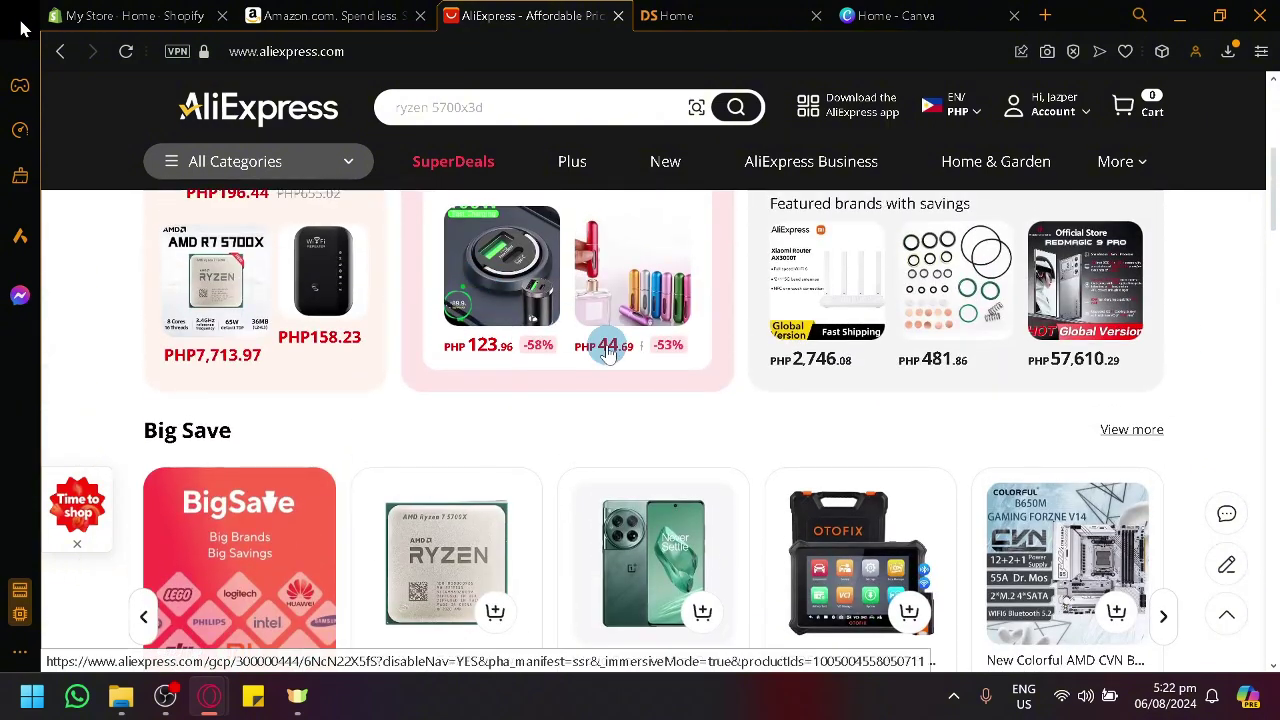
scroll(607, 352, "up", 3)
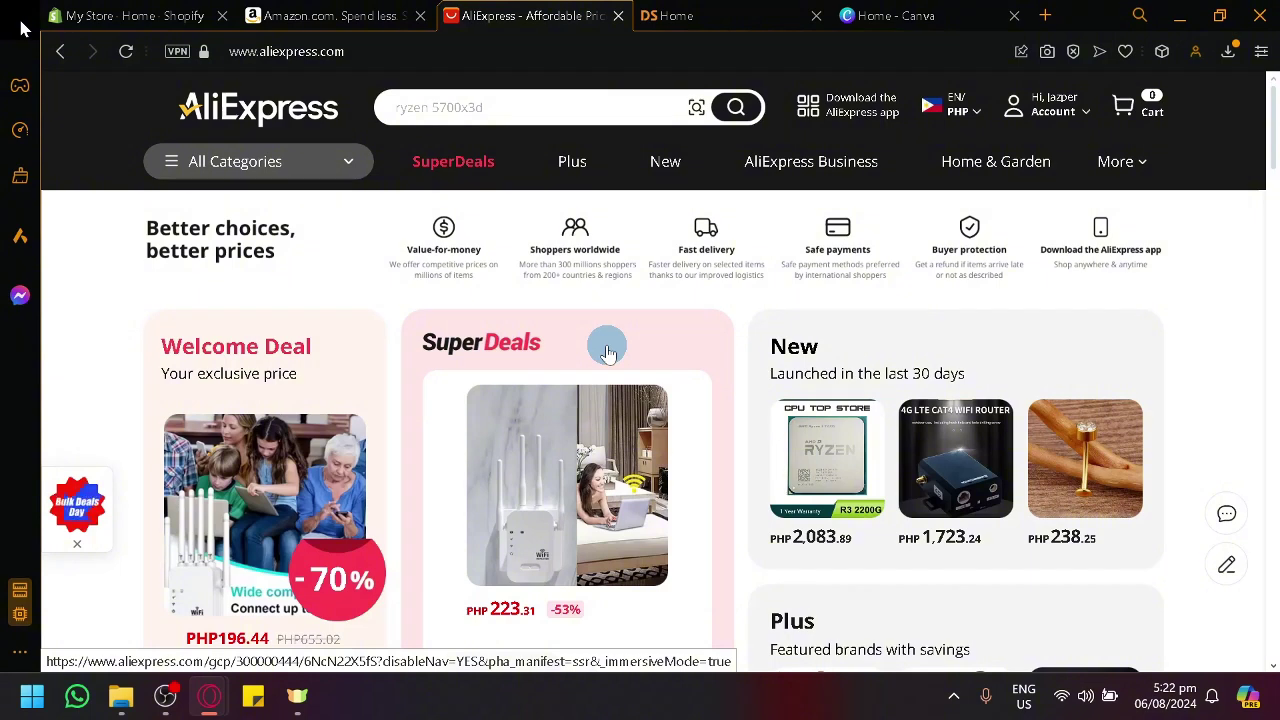
Place the DSers tab directly before the AliExpress tab and view its Report, Product Research and Find Suppliers pages.
left_click(700, 15)
left_click_drag(705, 12, 549, 9)
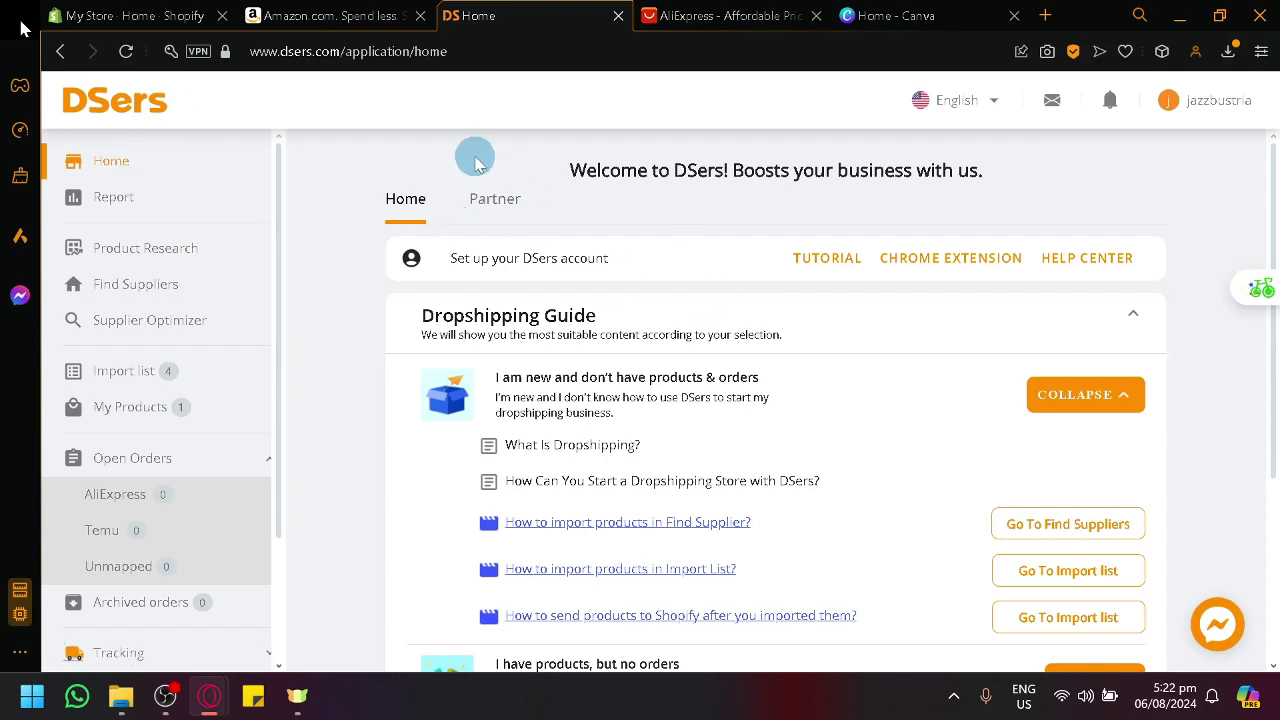
left_click(195, 215)
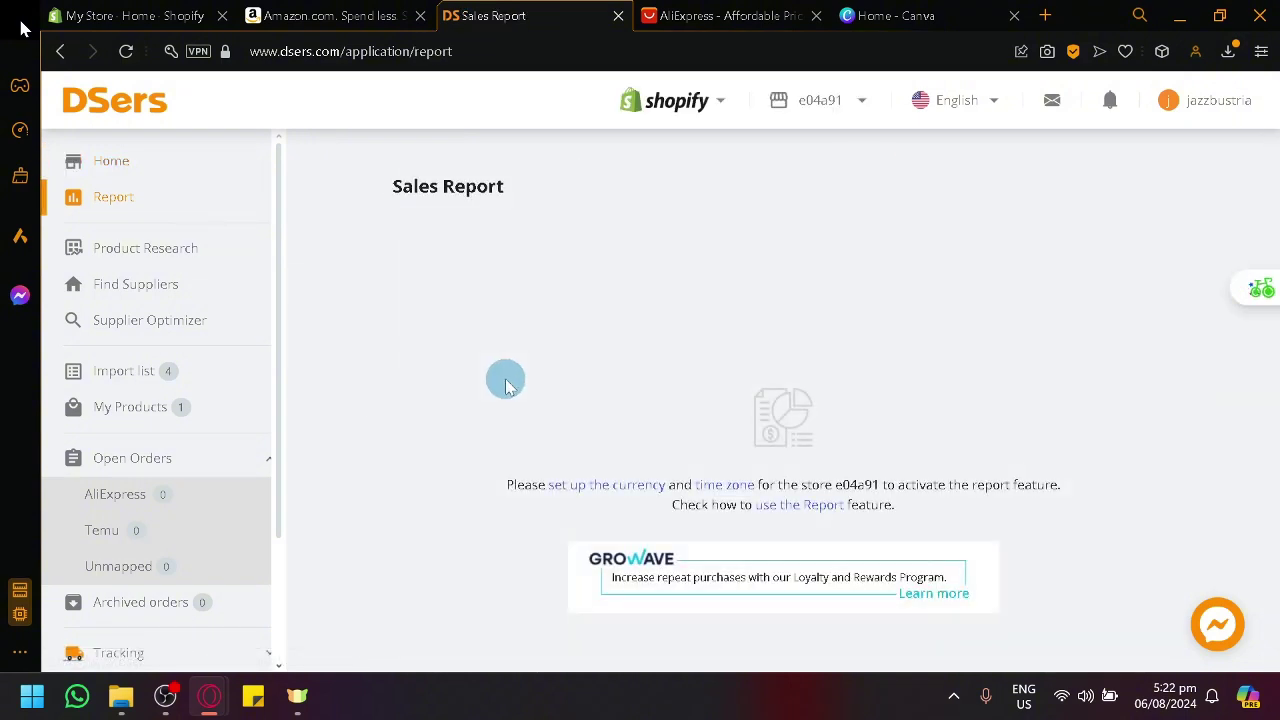
left_click(172, 250)
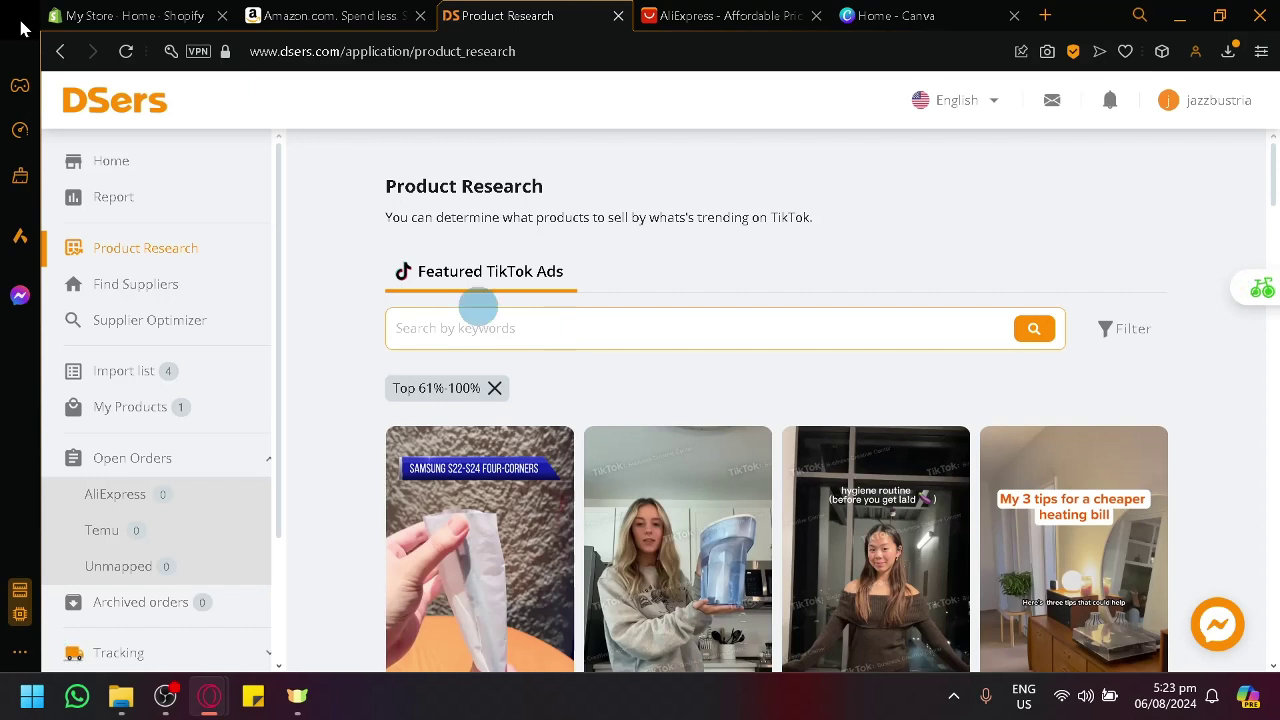
left_click(170, 290)
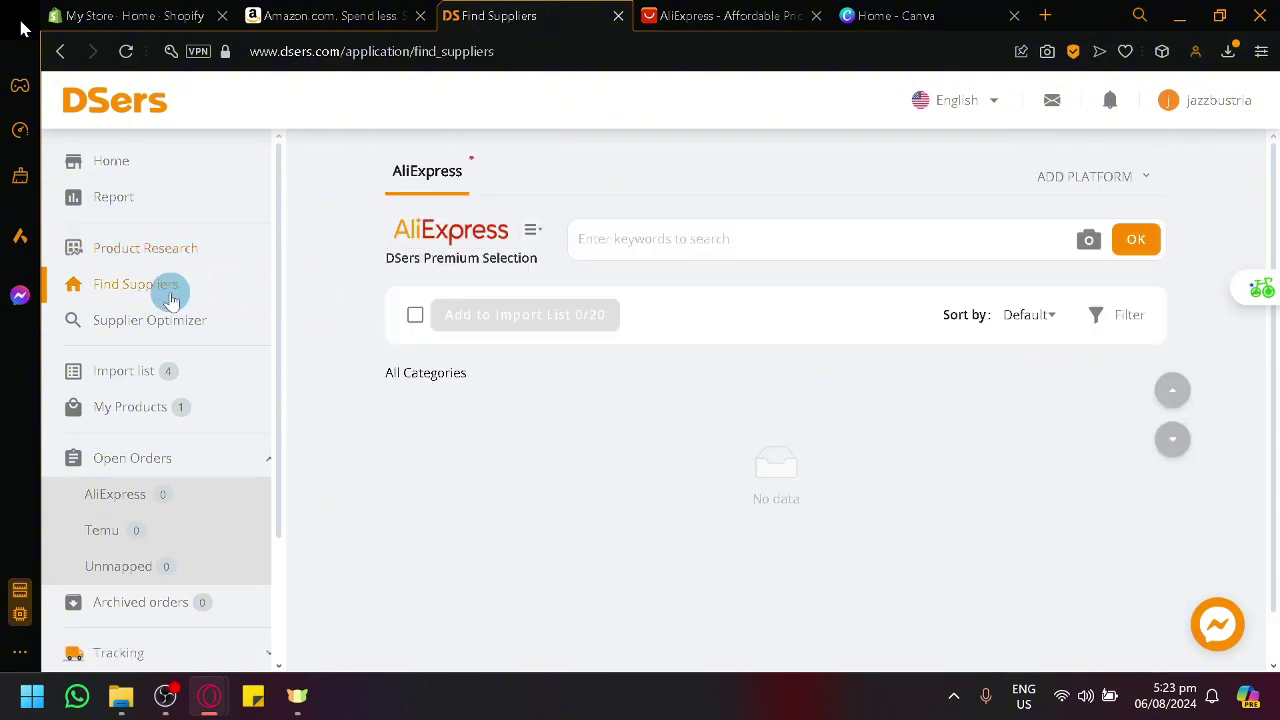
Compare the Find Suppliers listings in DSers with the AliExpress site, and view Supplier Optimizer before returning to Find Suppliers.
left_click(772, 12)
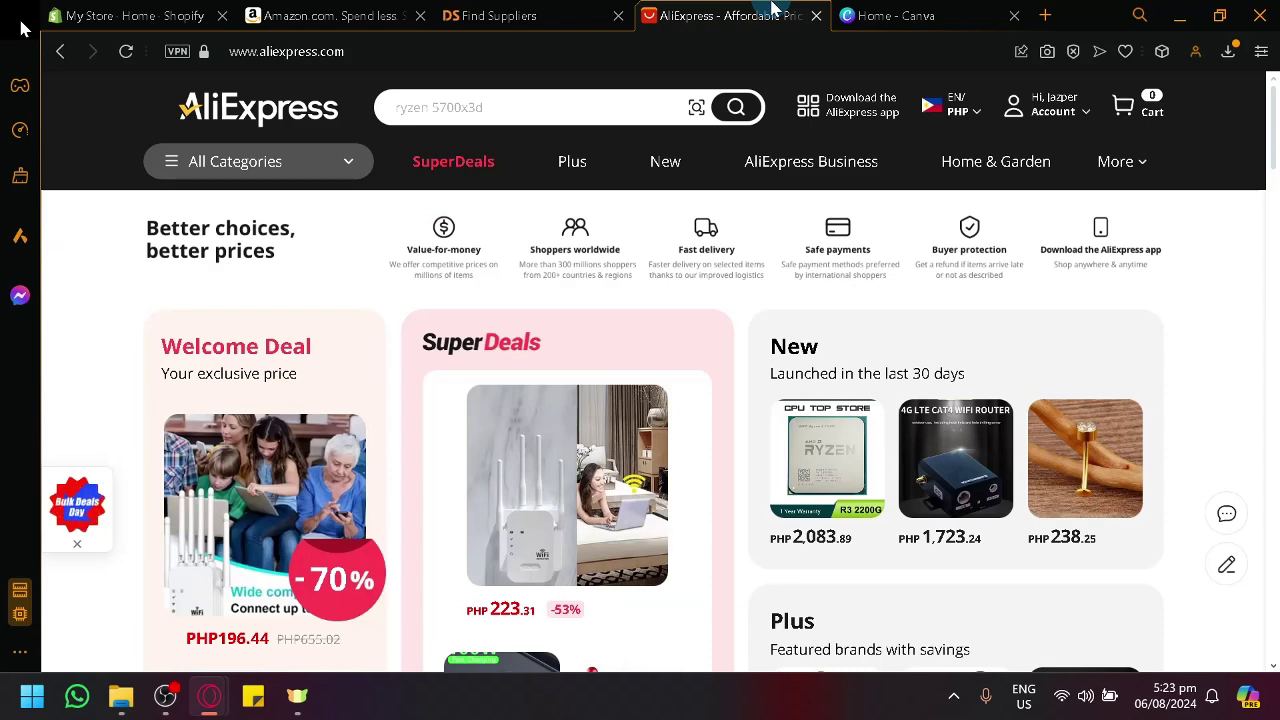
left_click(560, 14)
scroll(505, 395, "down", 5)
scroll(503, 395, "up", 3)
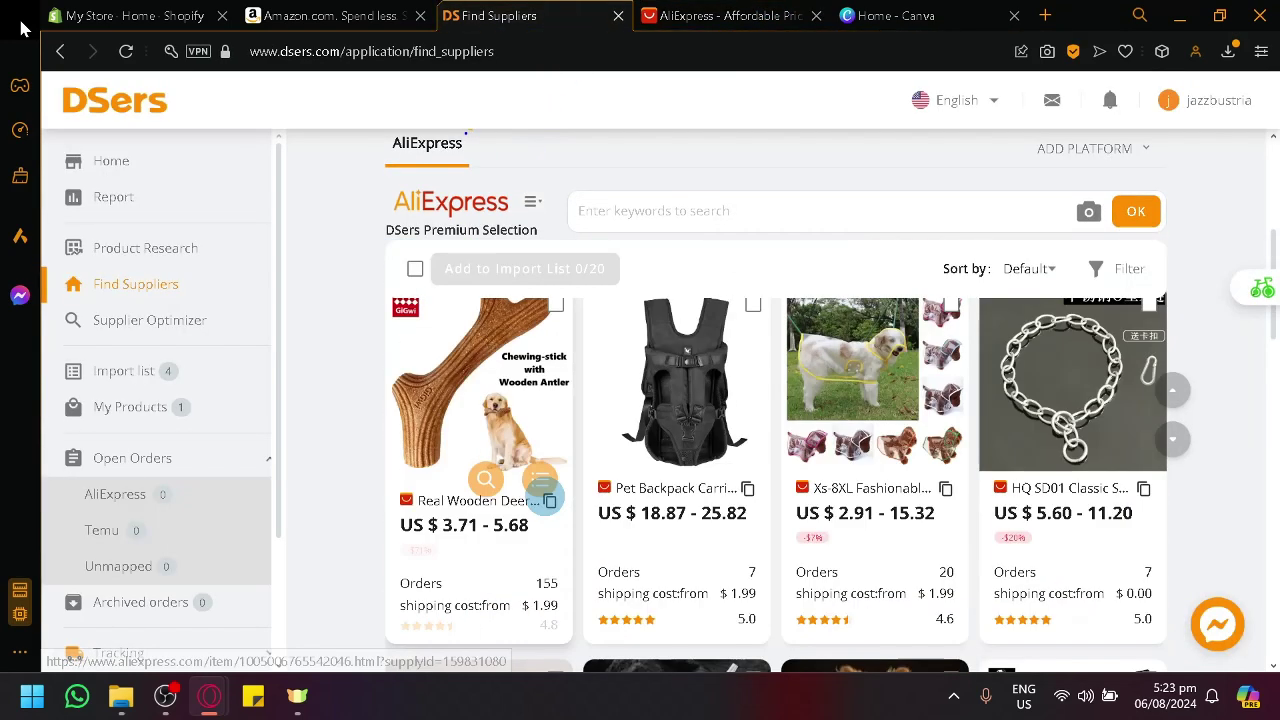
scroll(577, 449, "down", 4)
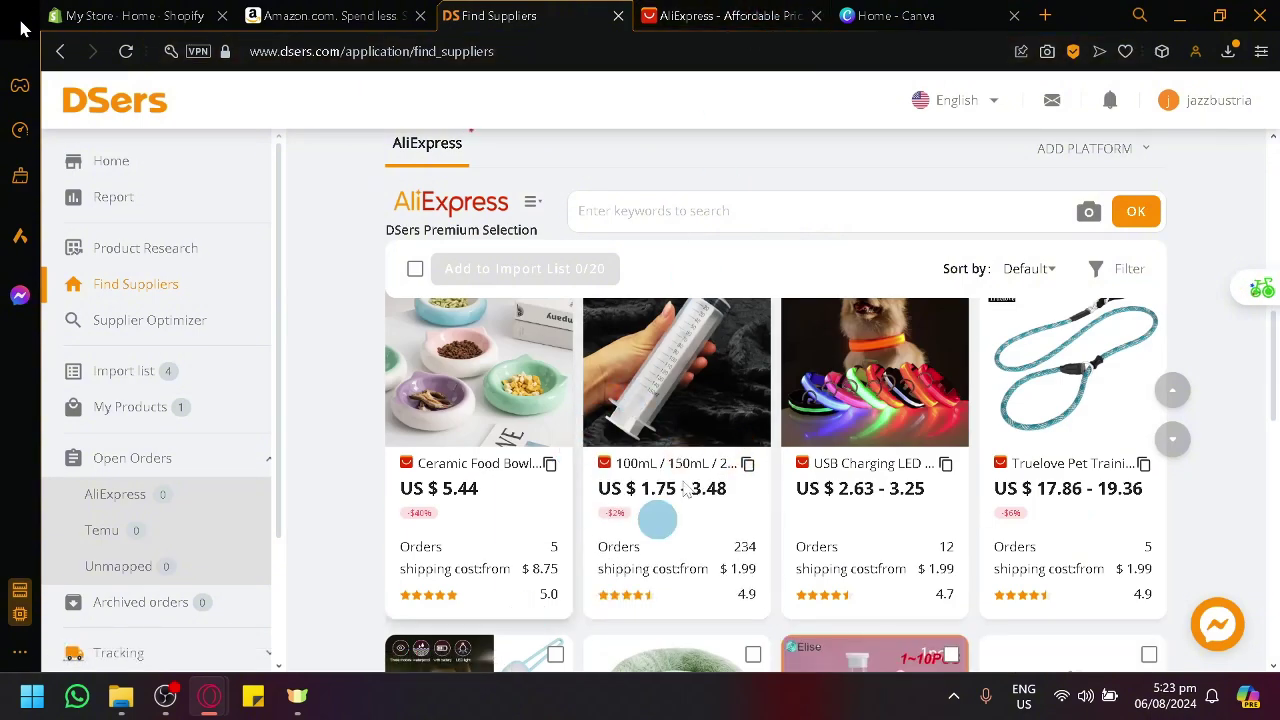
left_click(760, 15)
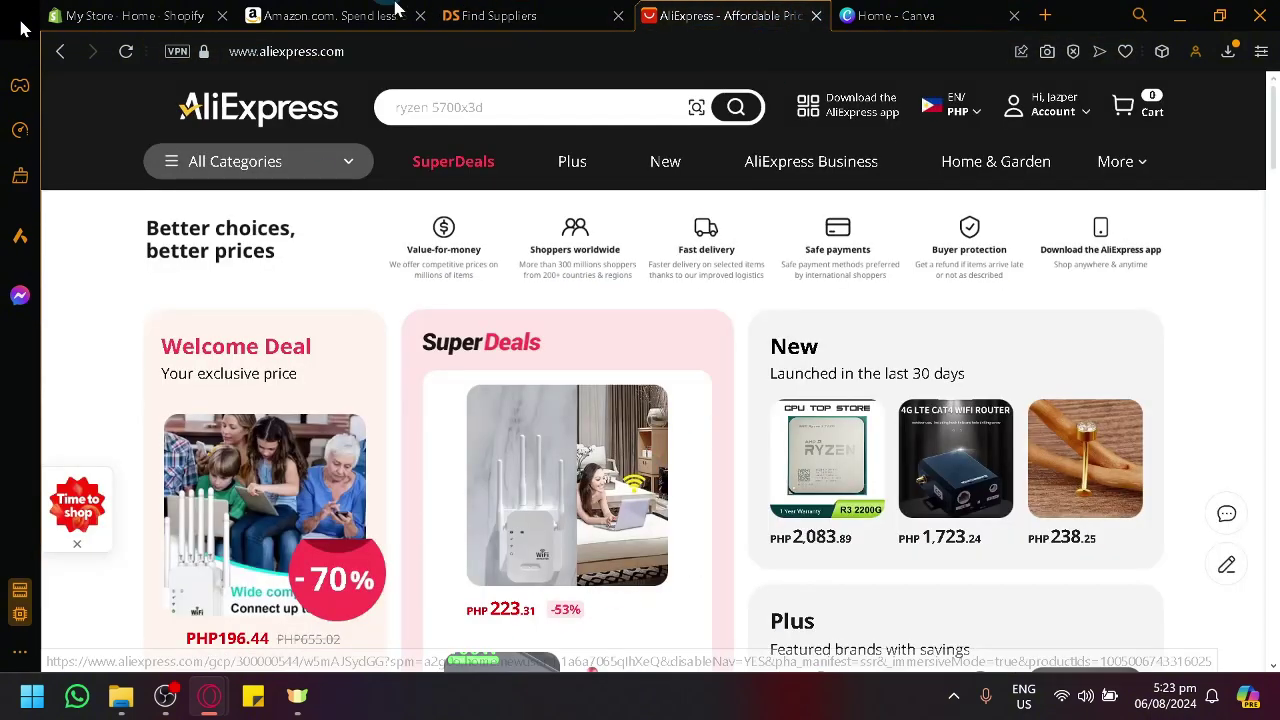
left_click(490, 15)
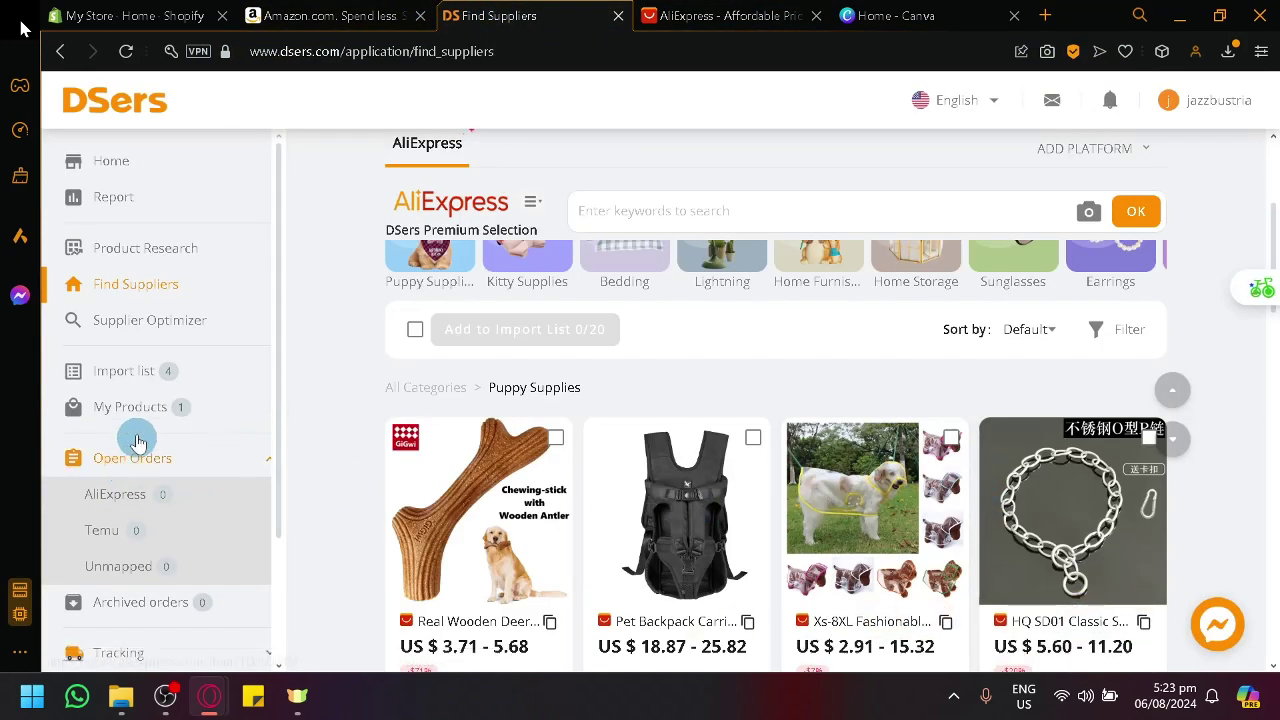
left_click(188, 325)
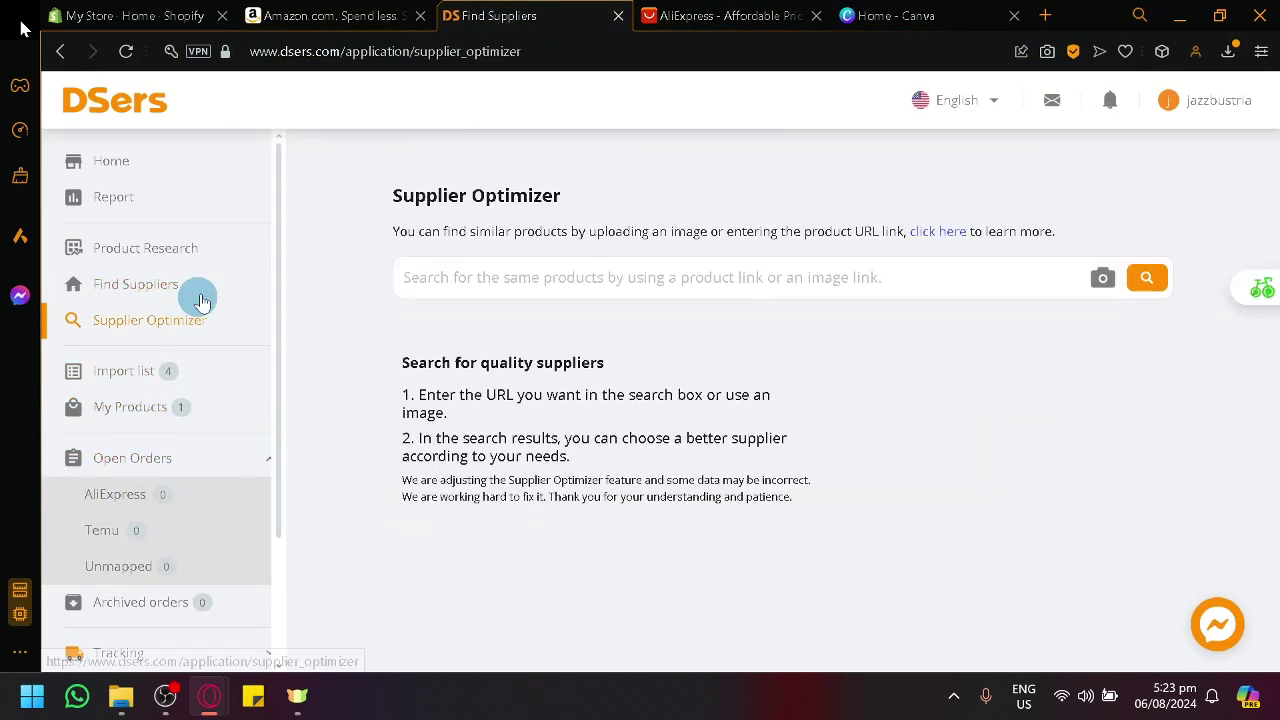
left_click(185, 289)
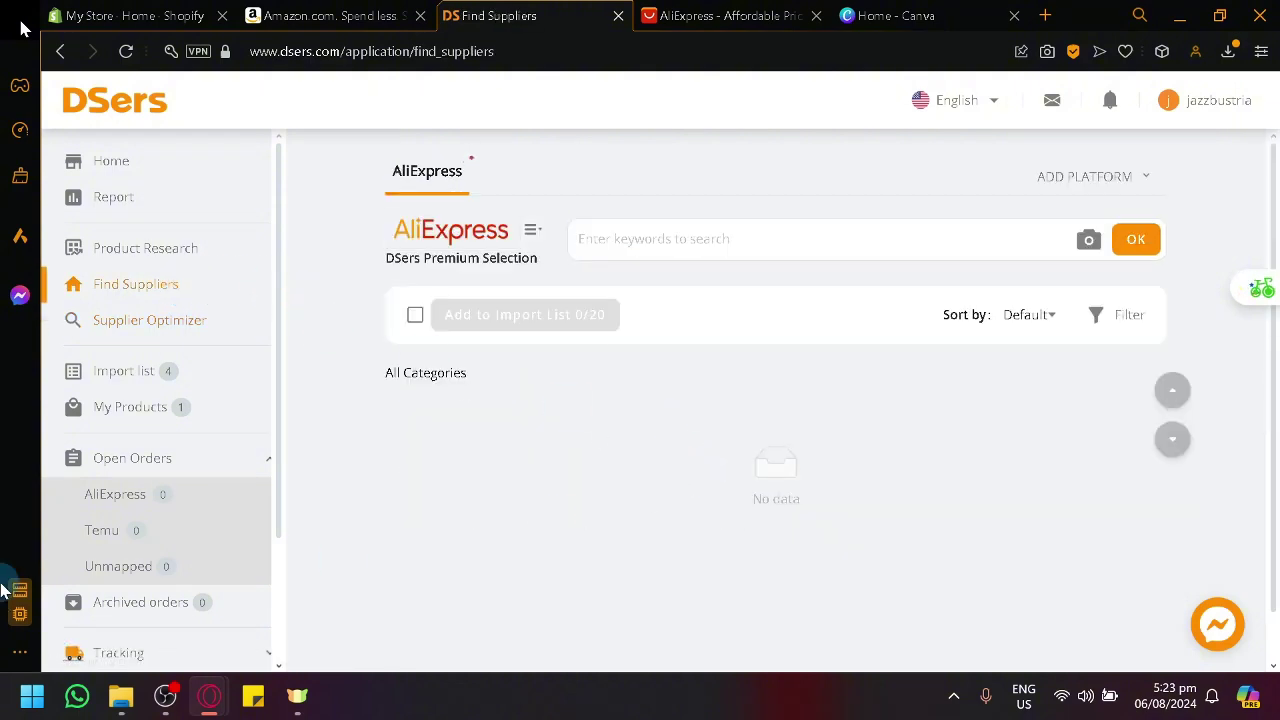
Open the DSers page for linking more stores and review the selling platforms offered there.
scroll(229, 434, "down", 2)
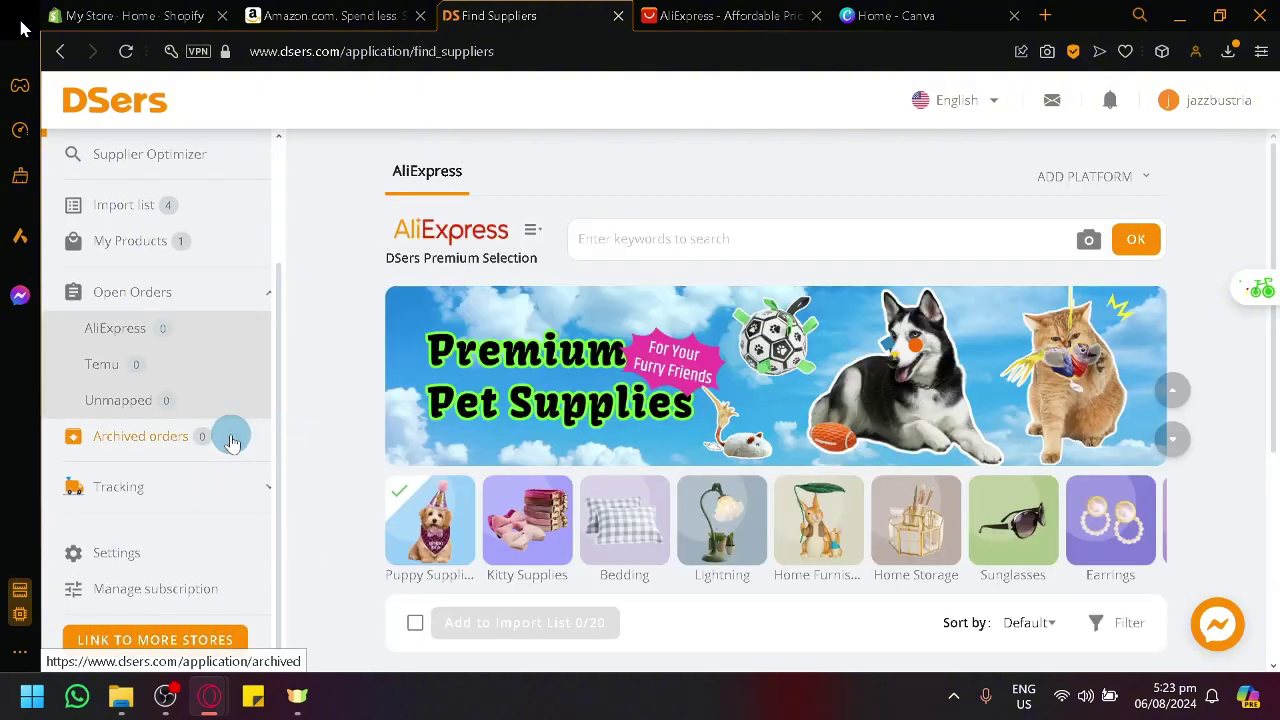
scroll(200, 652, "down", 1)
left_click(197, 650)
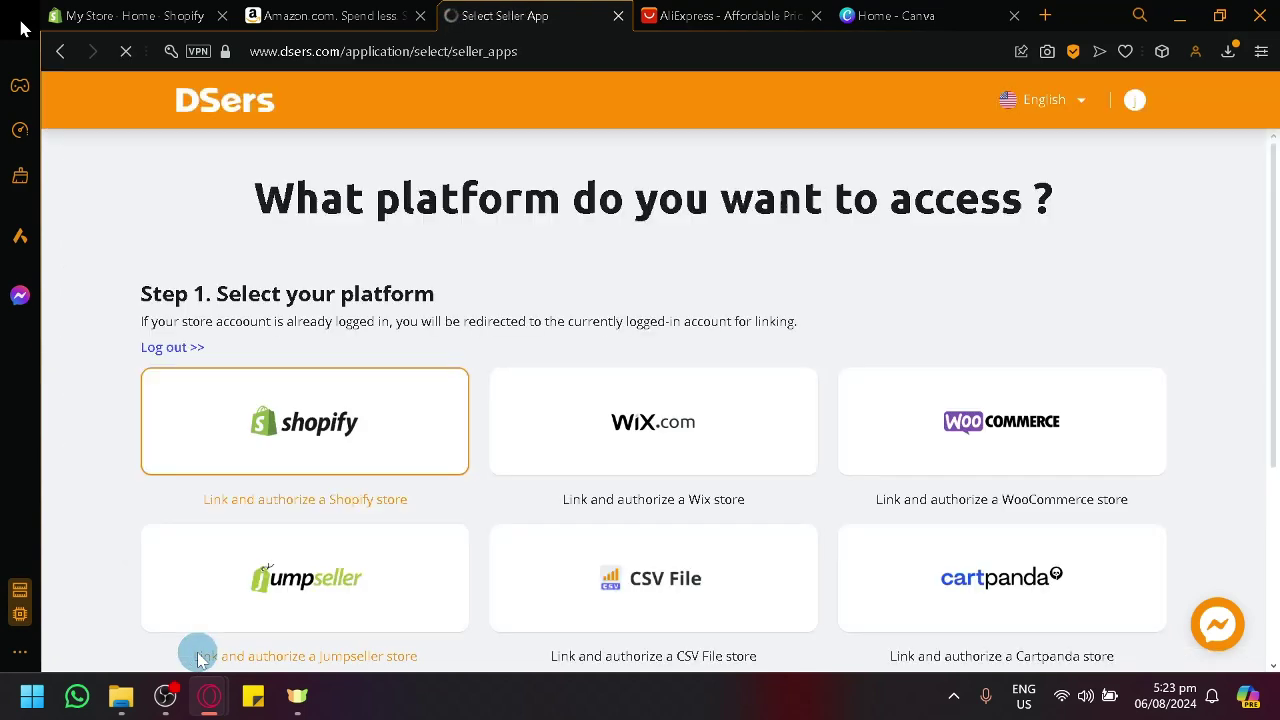
scroll(334, 309, "down", 3)
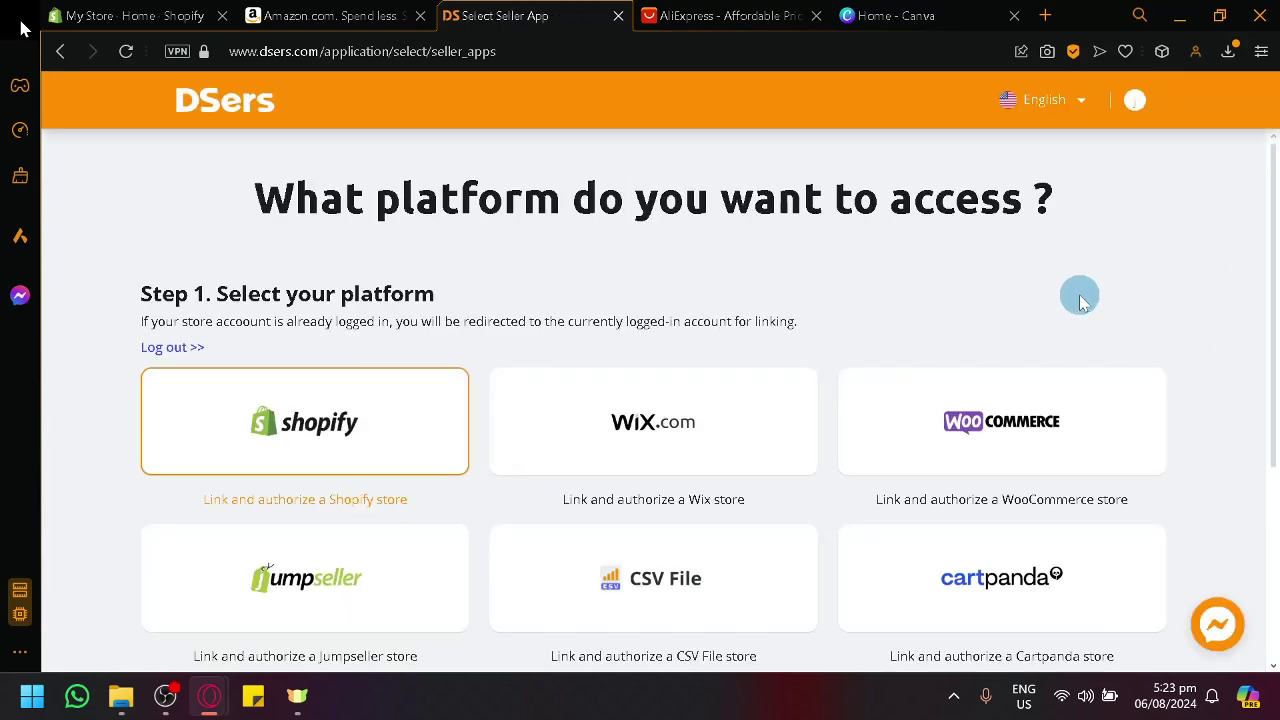
scroll(1080, 300, "down", 3)
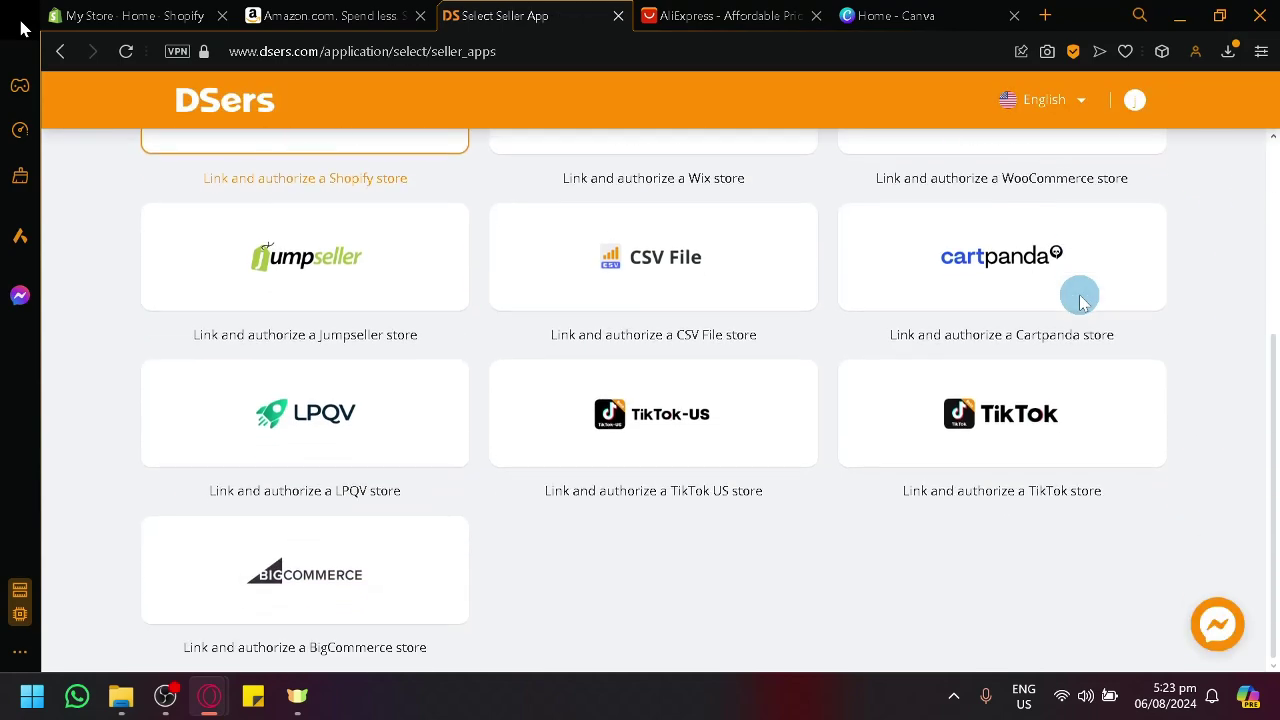
Leave the DSers platform selection page for the Shopify admin and open the Shopify App Store through the recommended apps.
scroll(1080, 300, "up", 3)
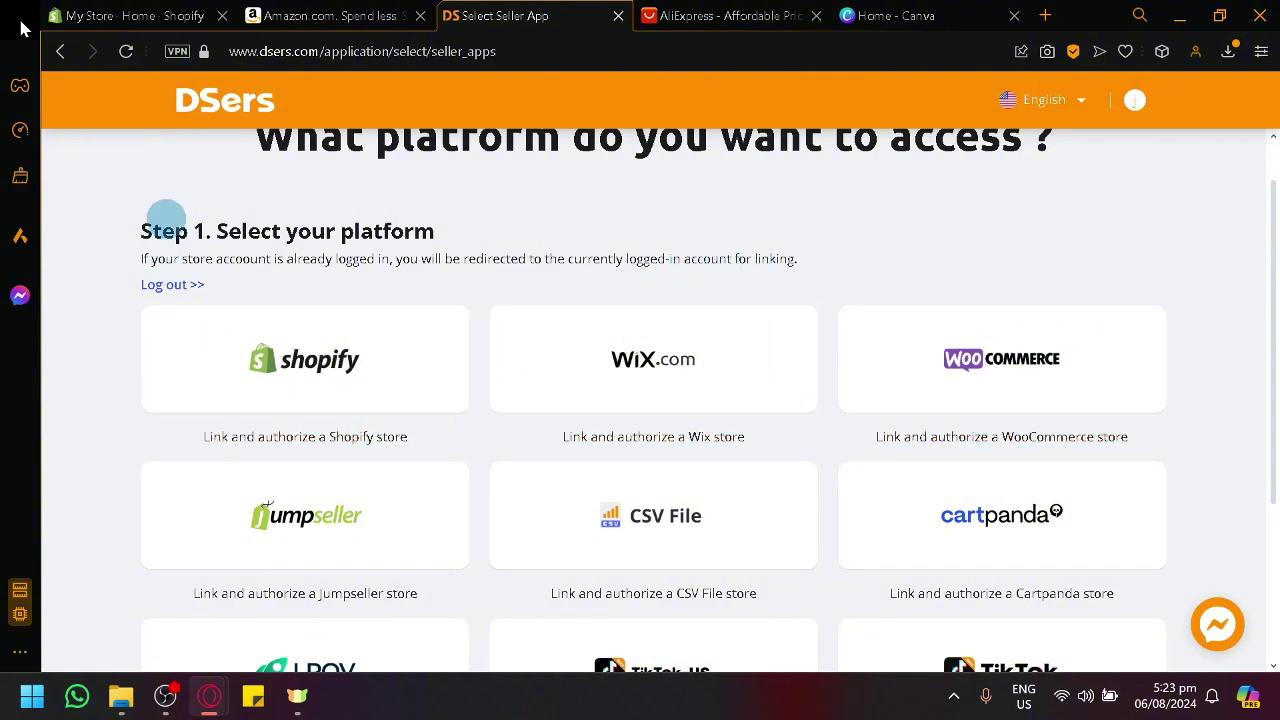
left_click(238, 92)
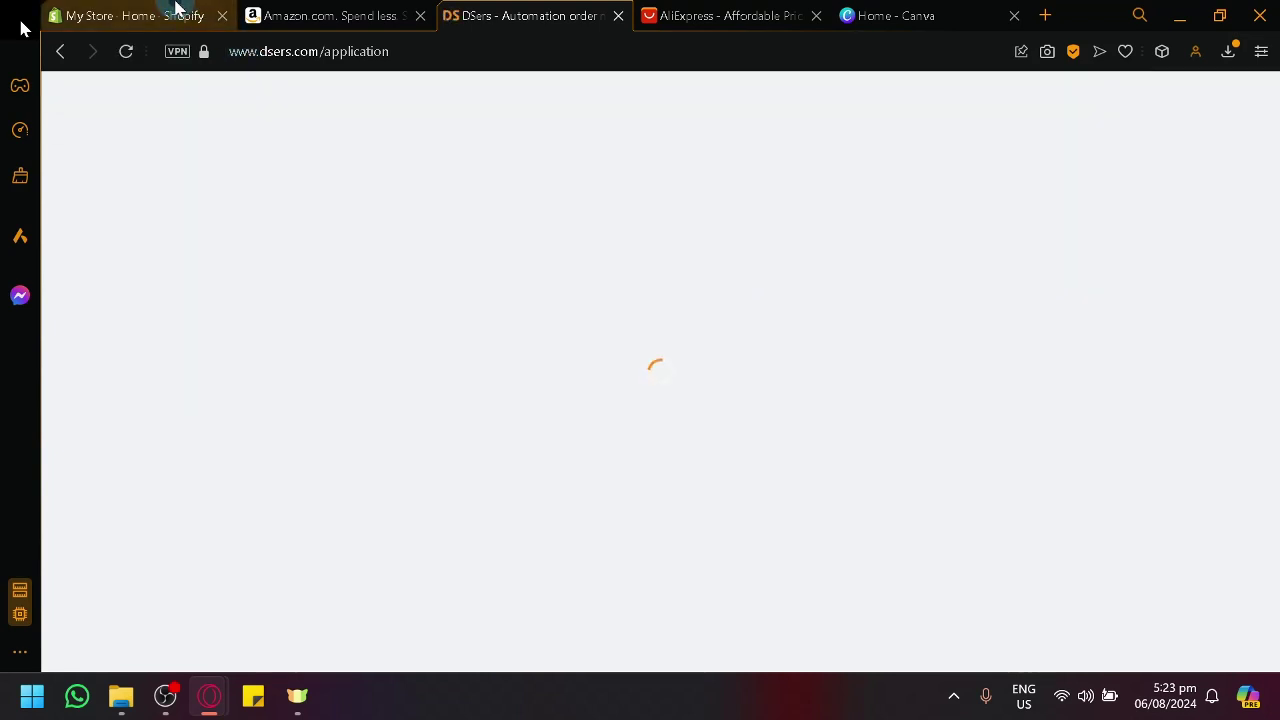
left_click(175, 10)
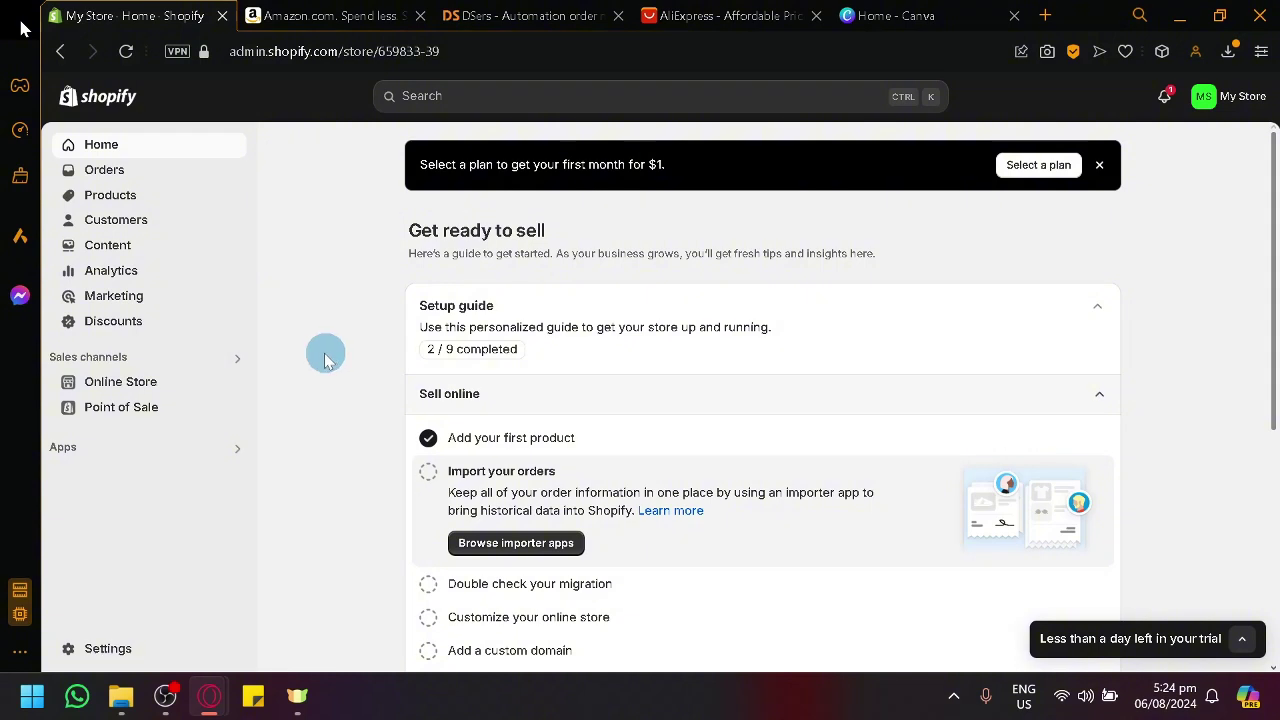
left_click(190, 458)
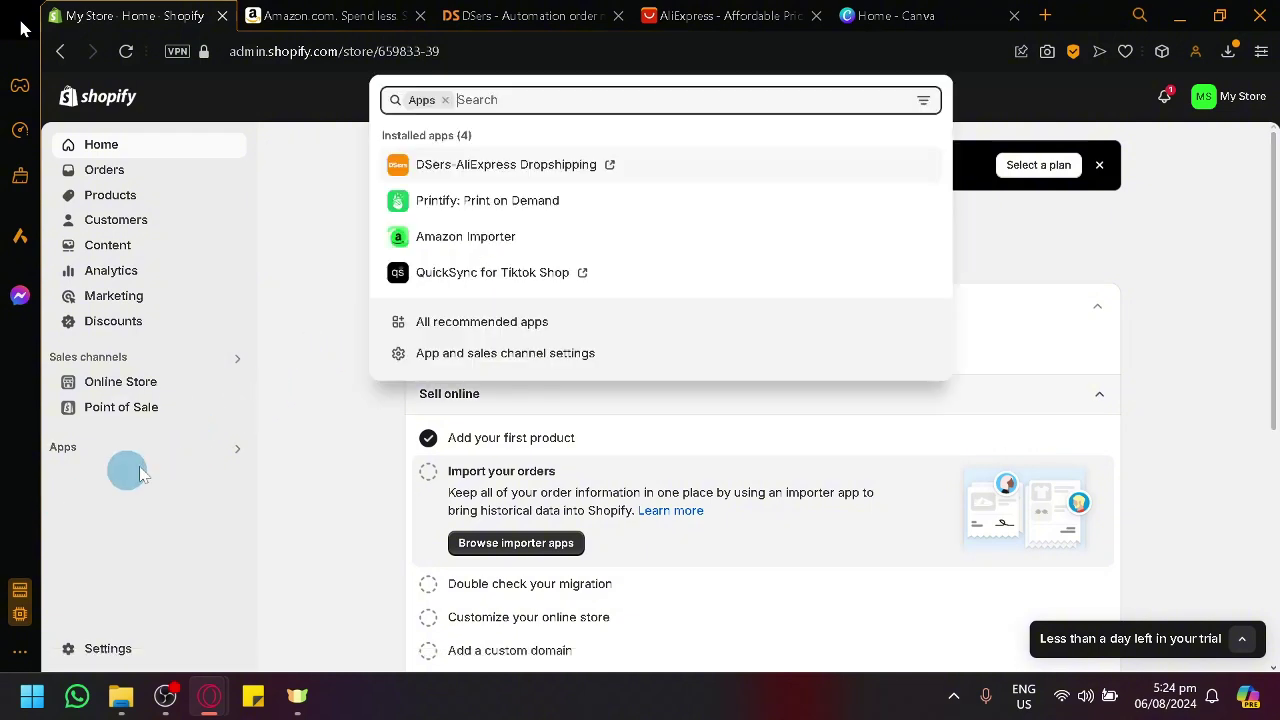
left_click(641, 395)
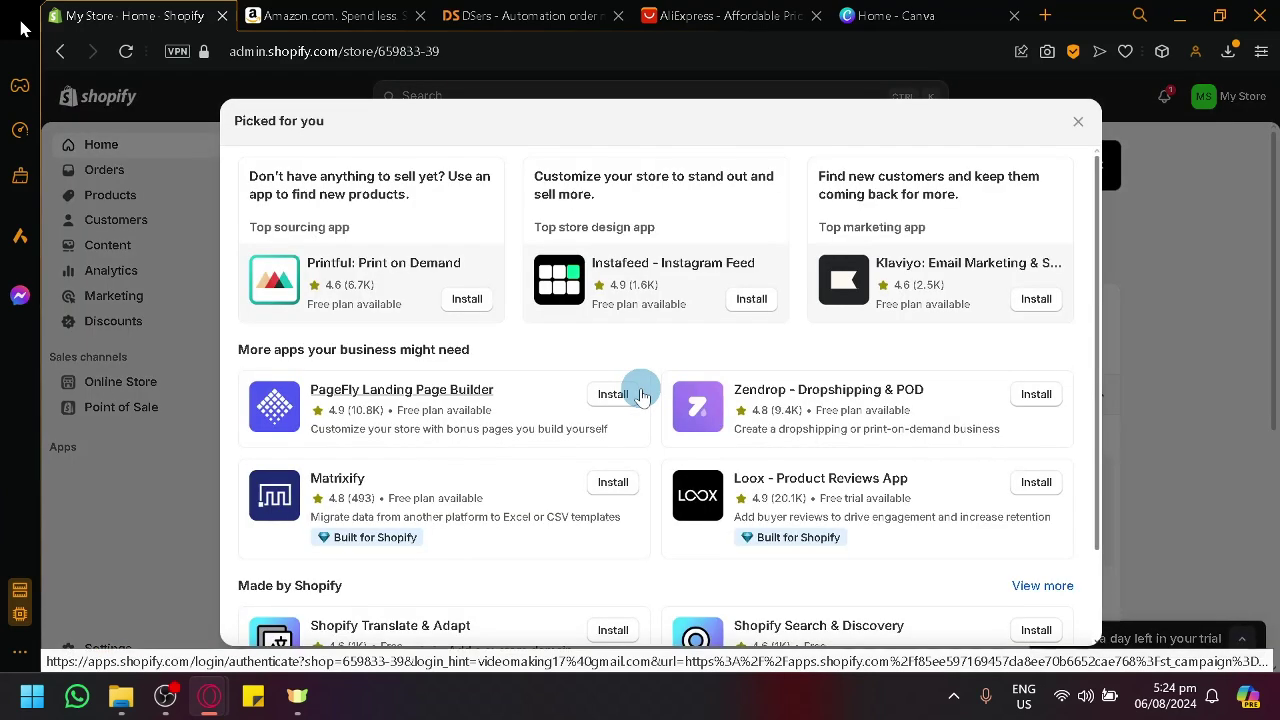
scroll(634, 391, "down", 2)
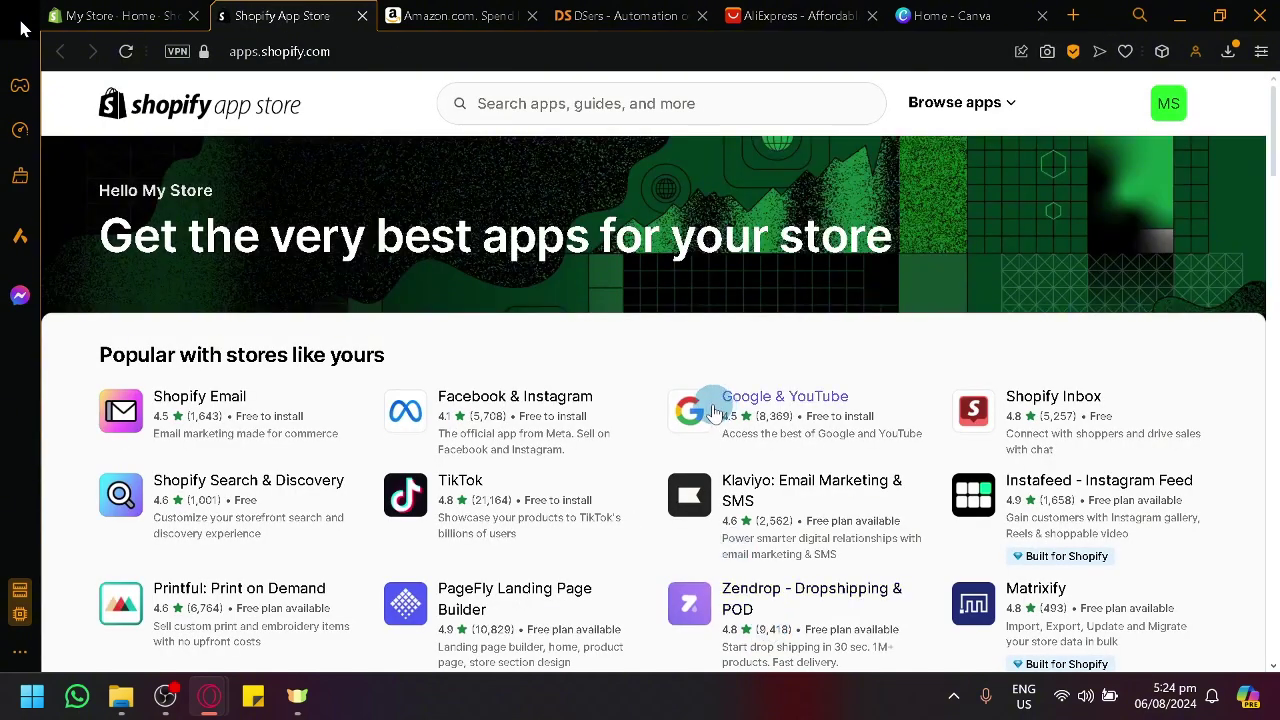
Switch to DSers, dismiss the abnormal stores authorization notice and look over the Find Suppliers page's navigation options.
left_click(650, 15)
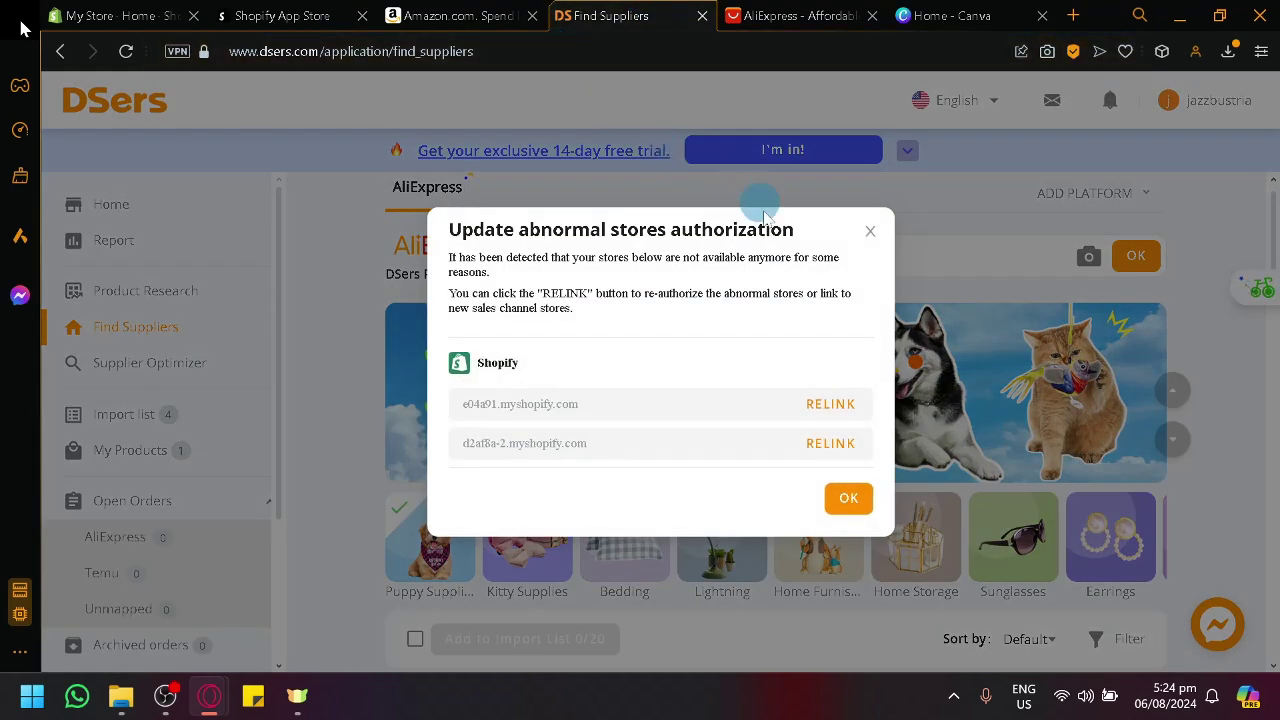
left_click(871, 236)
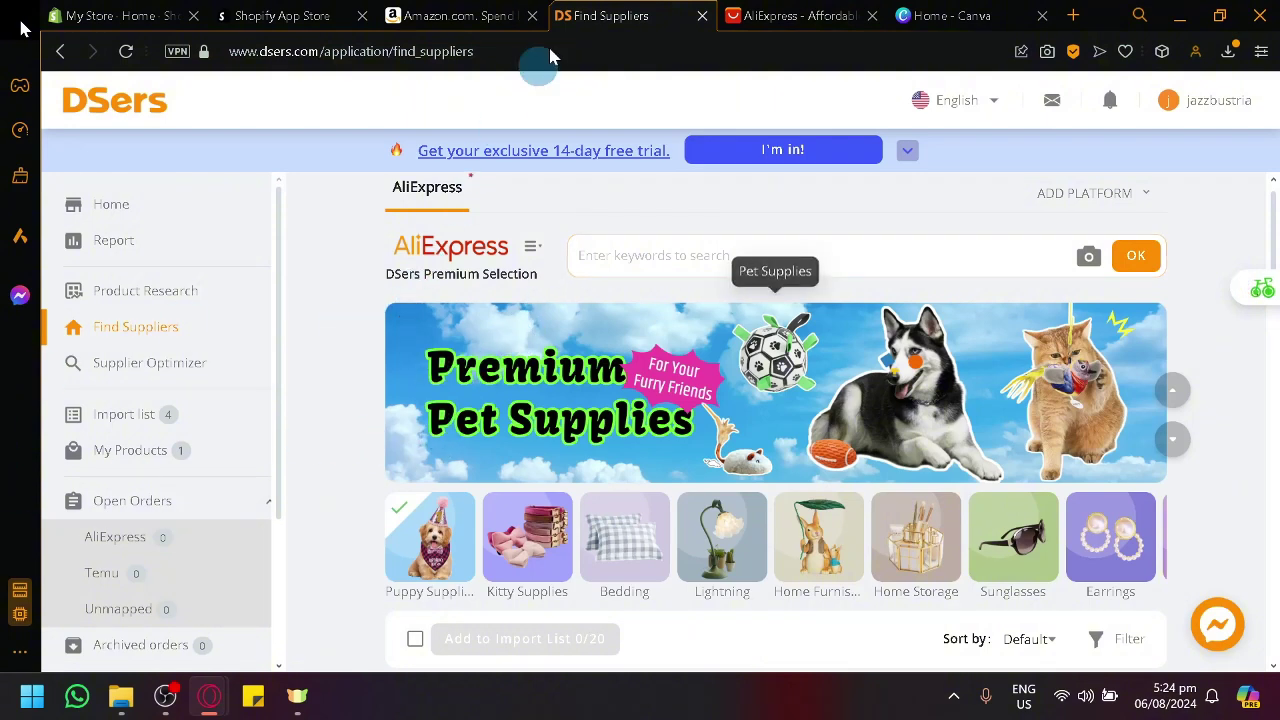
scroll(224, 524, "down", 2)
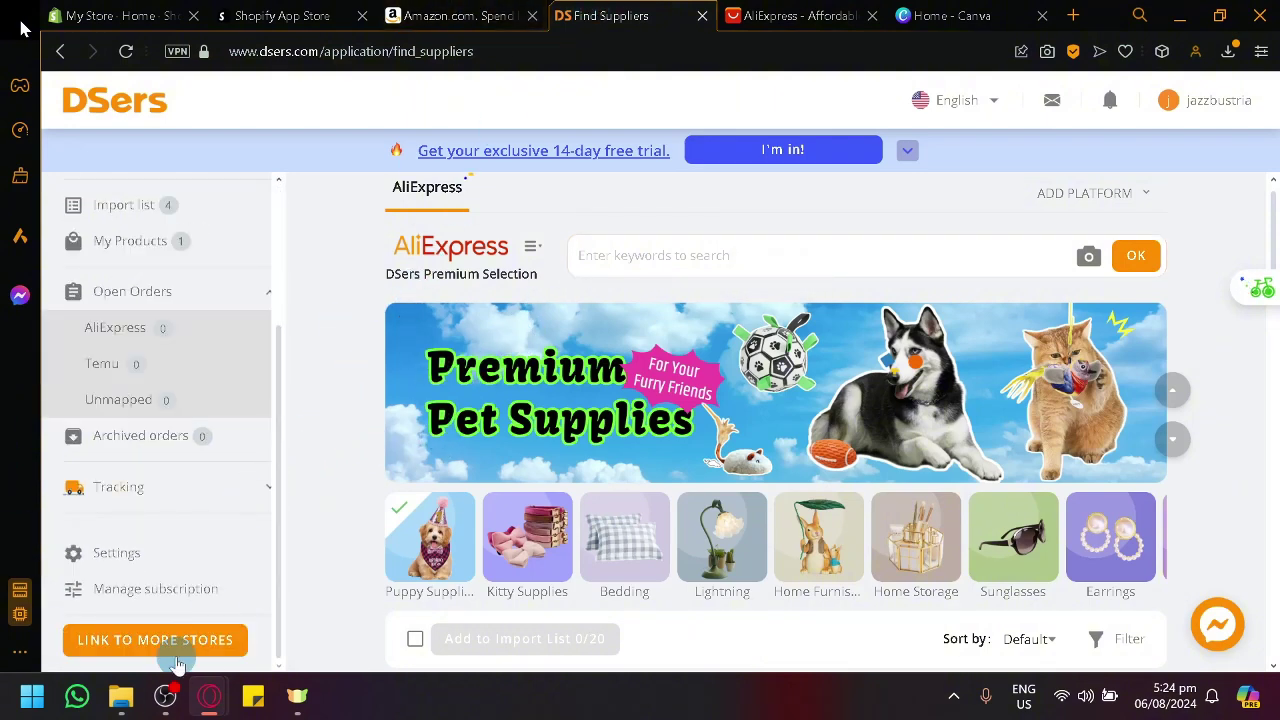
scroll(259, 349, "up", 3)
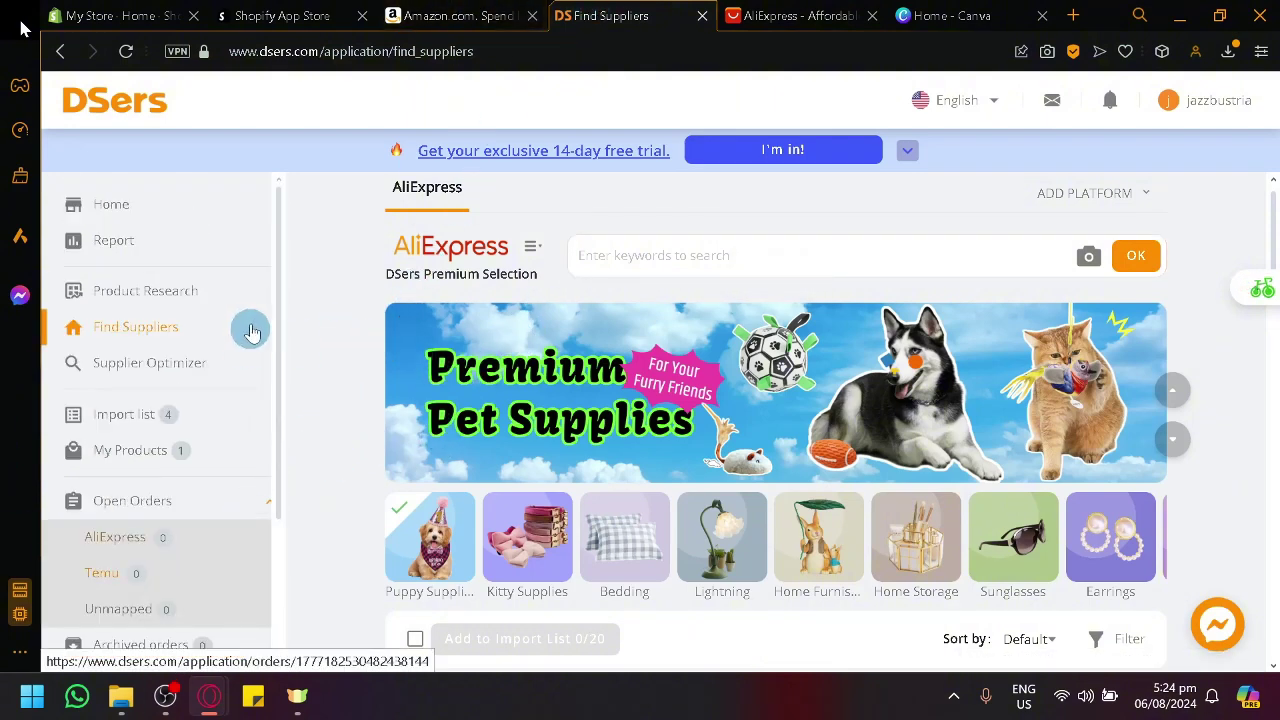
Return to the Shopify admin and close the Picked for you app recommendations.
left_click(440, 10)
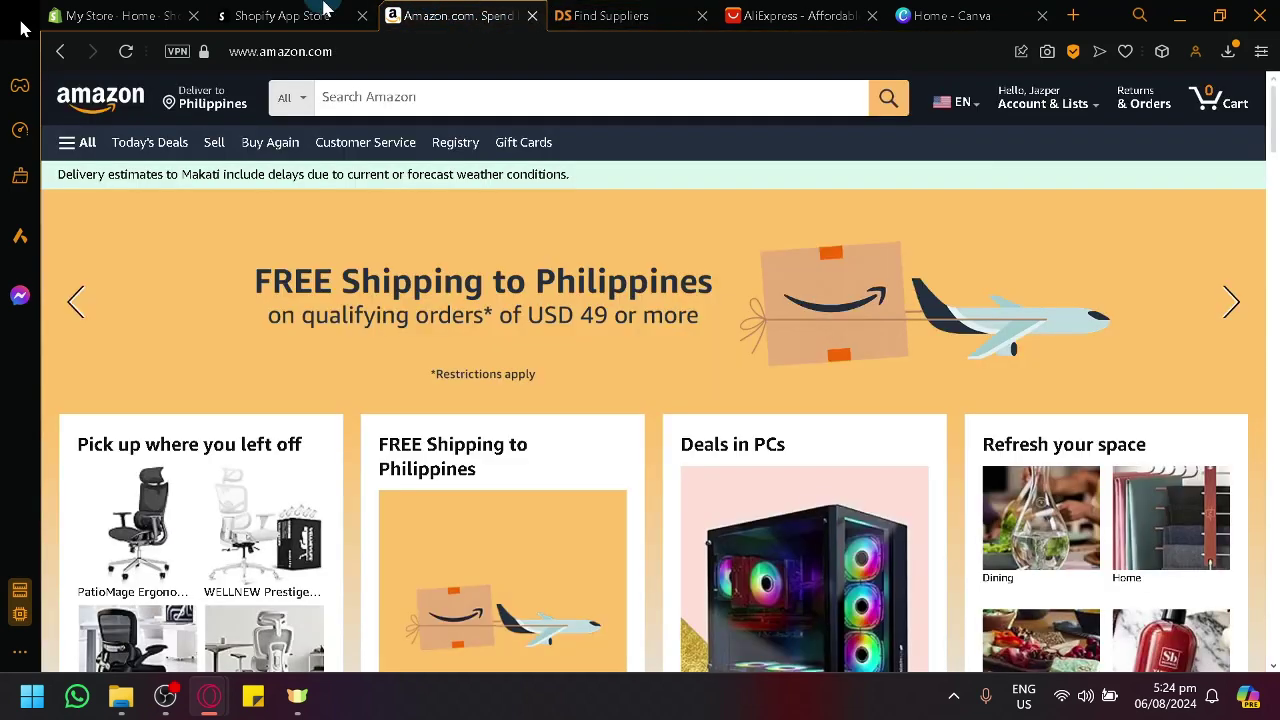
left_click(285, 15)
left_click(115, 15)
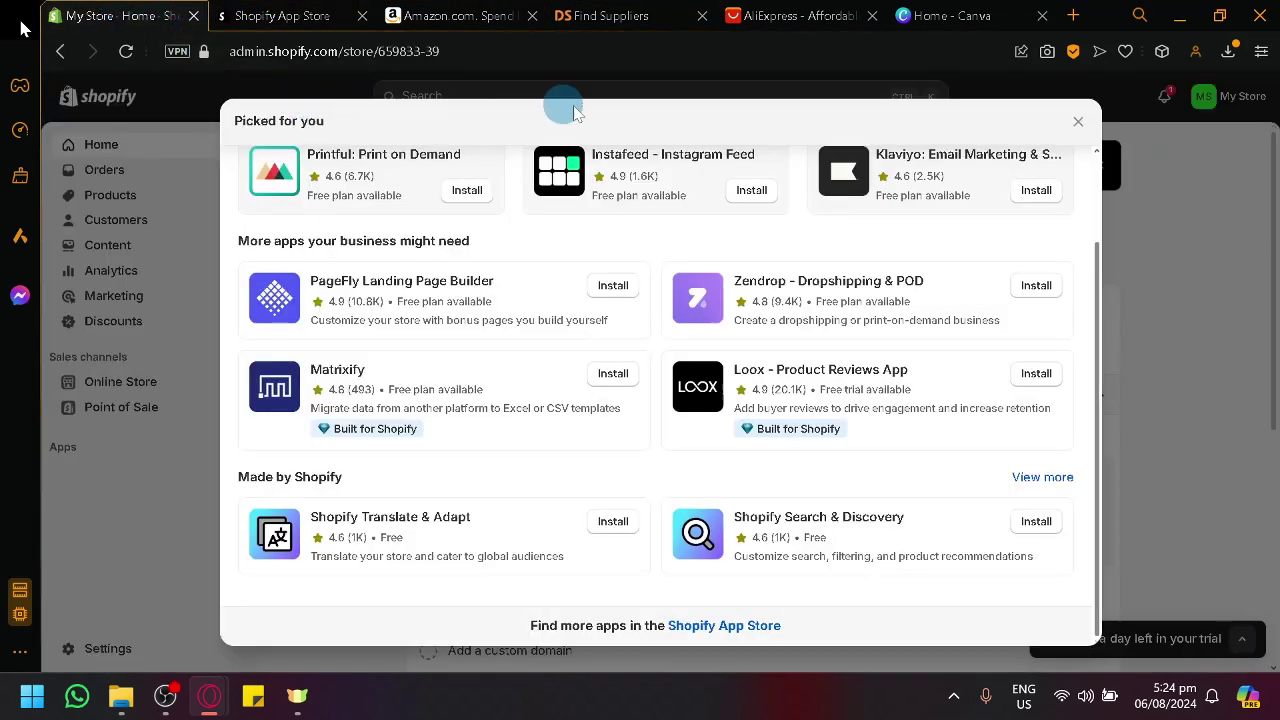
left_click(602, 15)
left_click(118, 10)
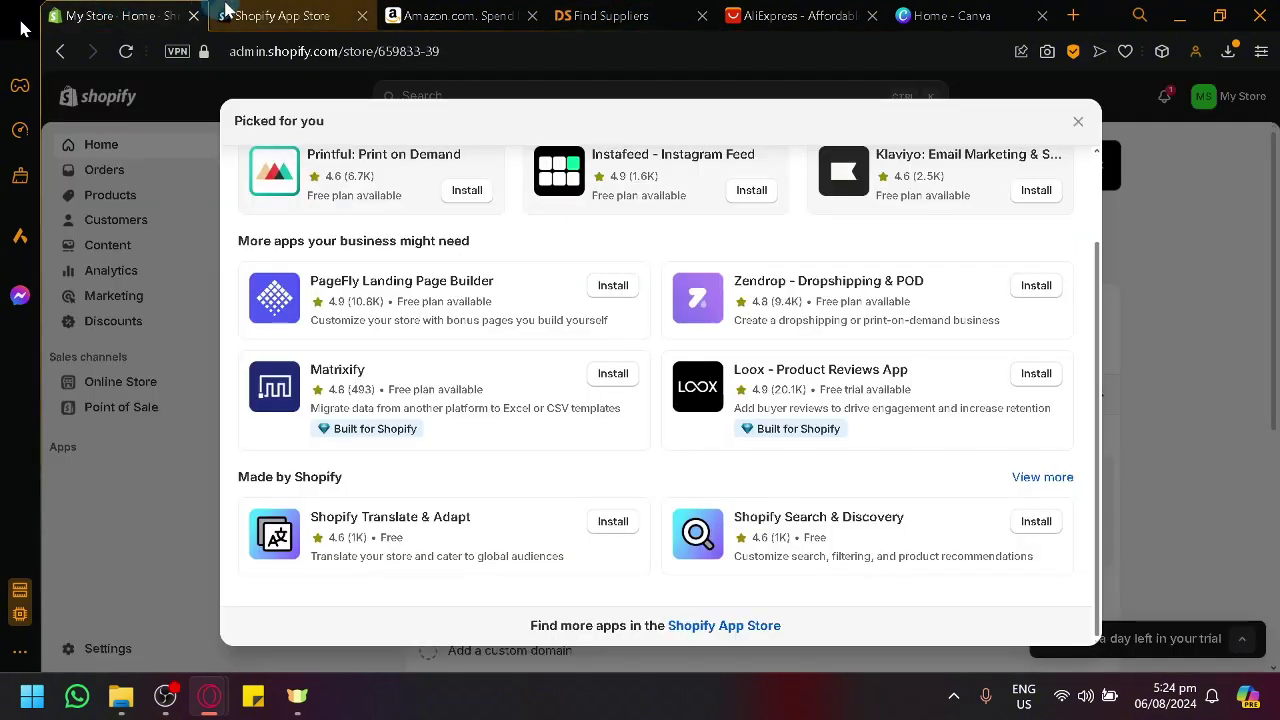
left_click(1077, 122)
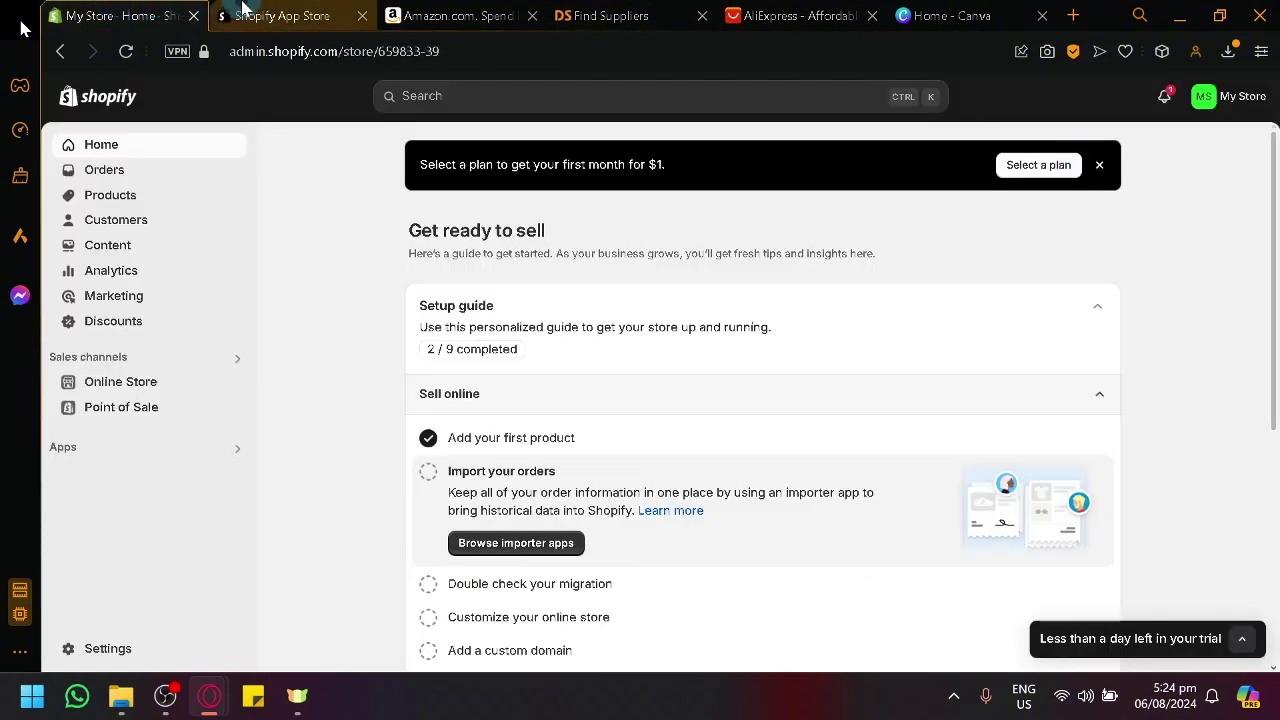
Search the Shopify App Store for "dsers".
left_click(275, 15)
left_click(624, 108)
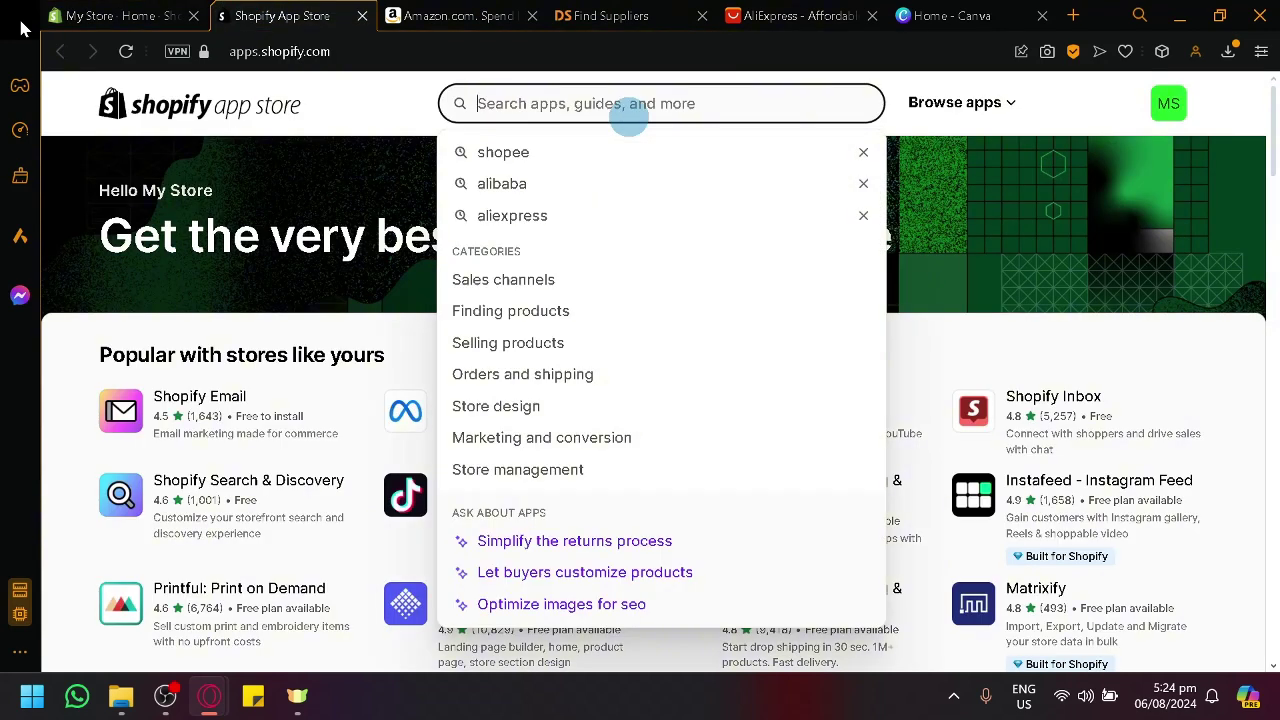
type("dsers")
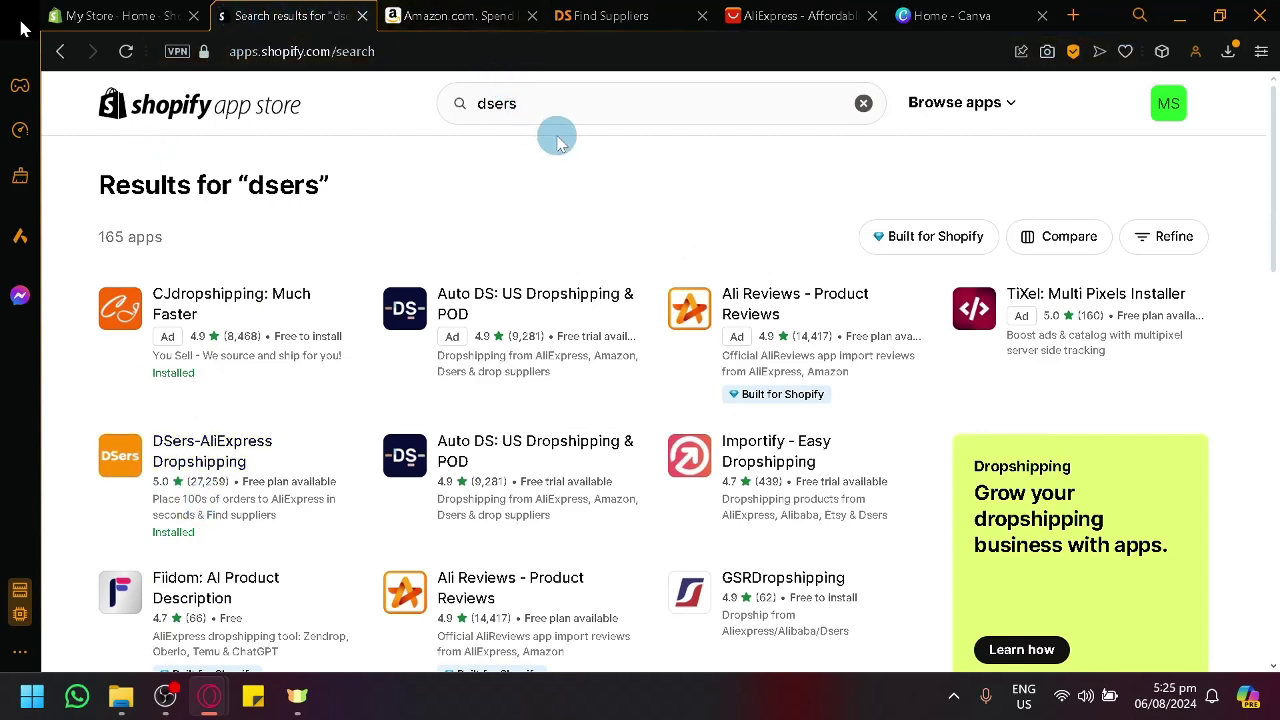
Search the Shopify App Store for Amazon apps and read the Amazon Integration Plus description.
left_click(578, 97)
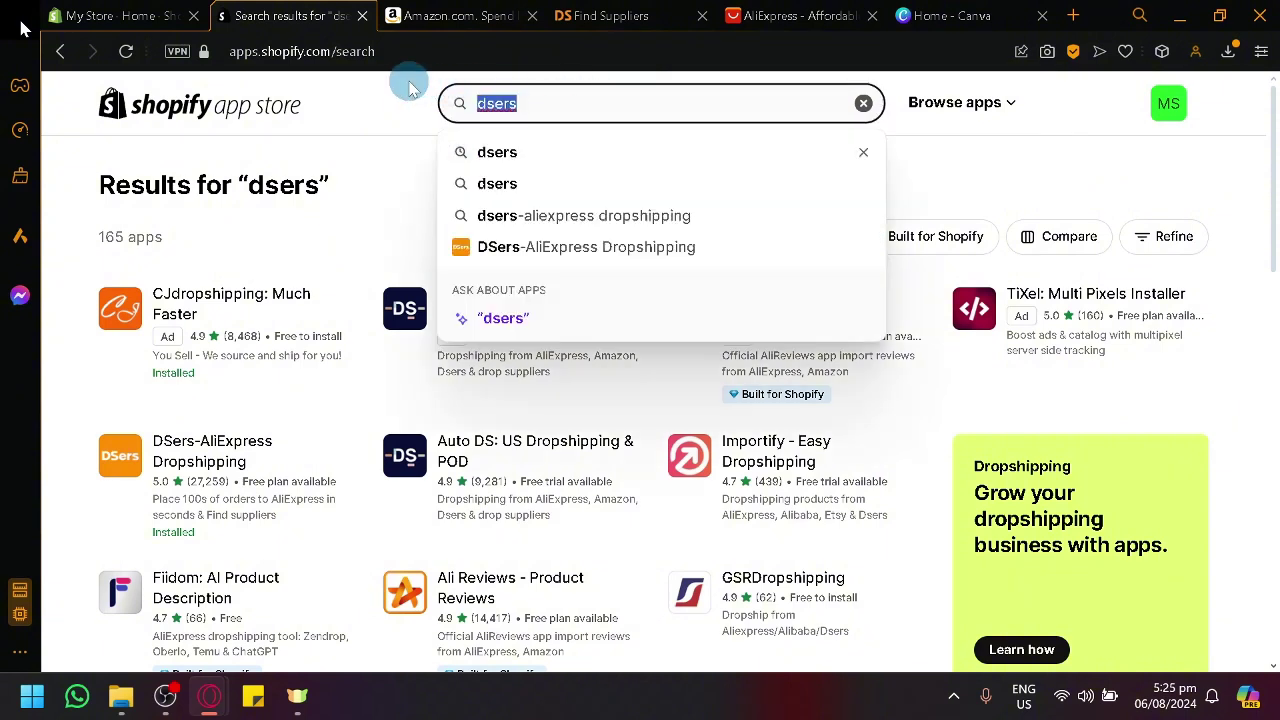
type("am")
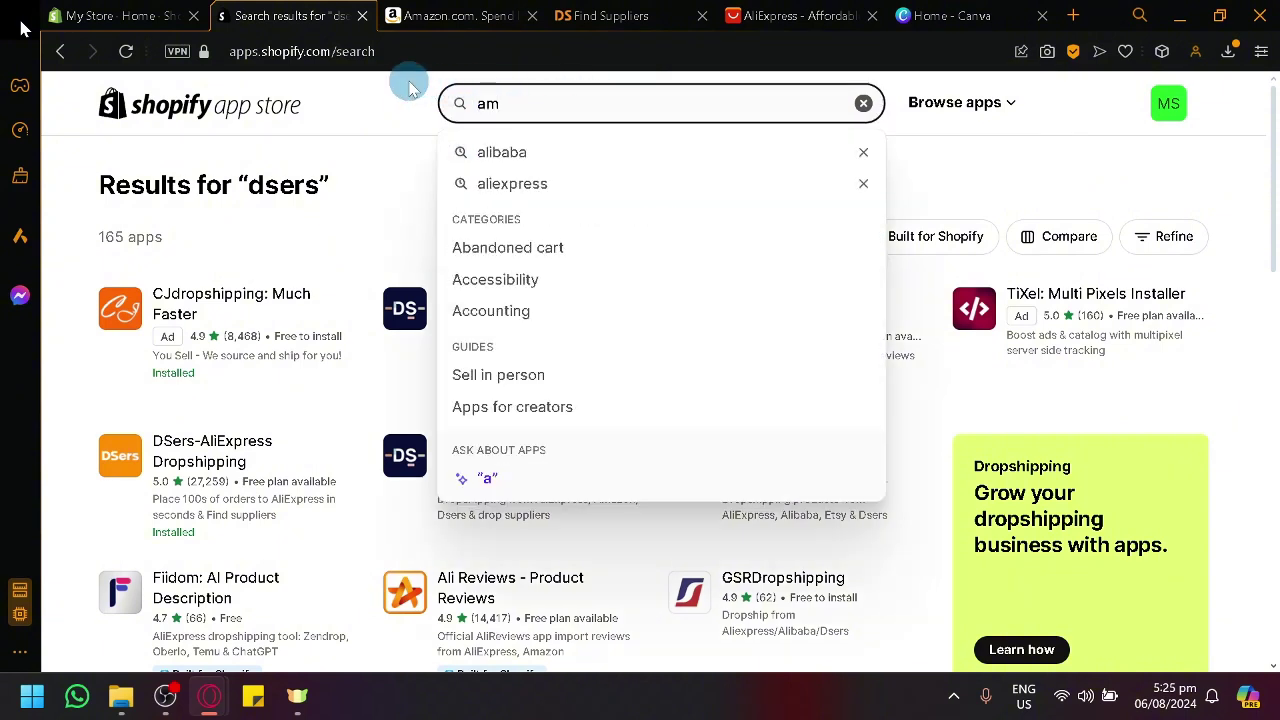
left_click(532, 160)
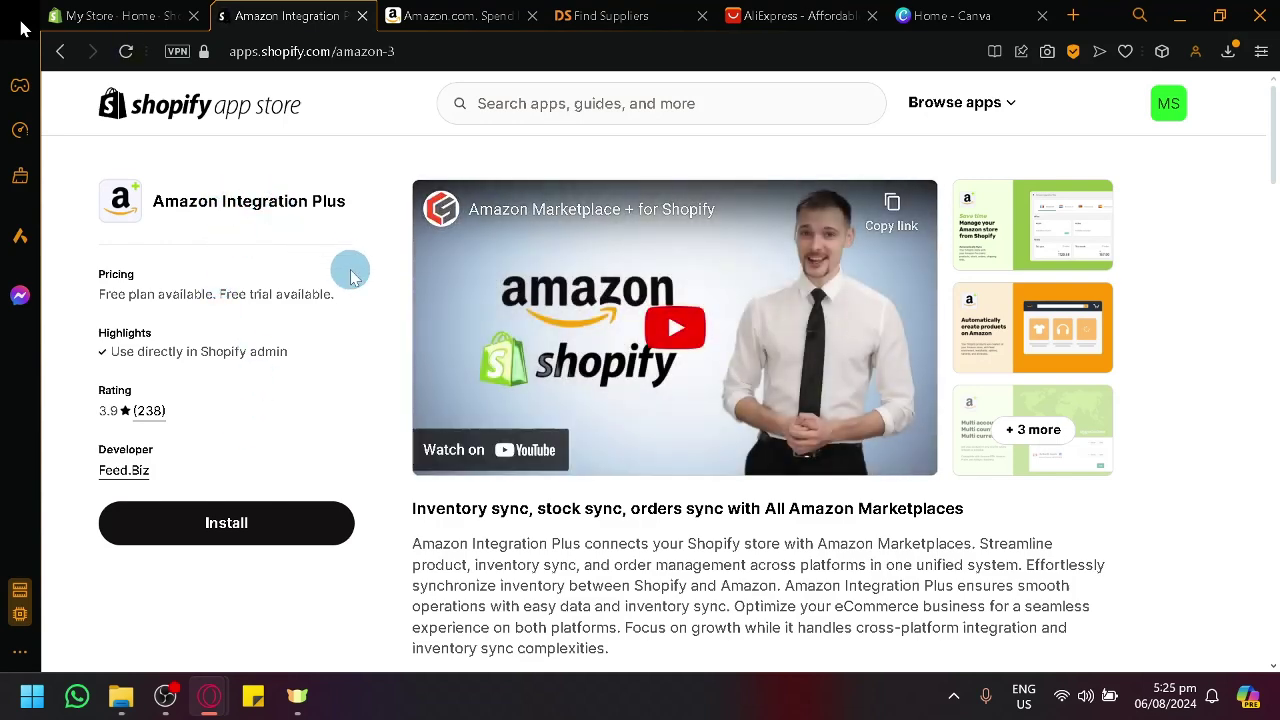
scroll(370, 310, "down", 3)
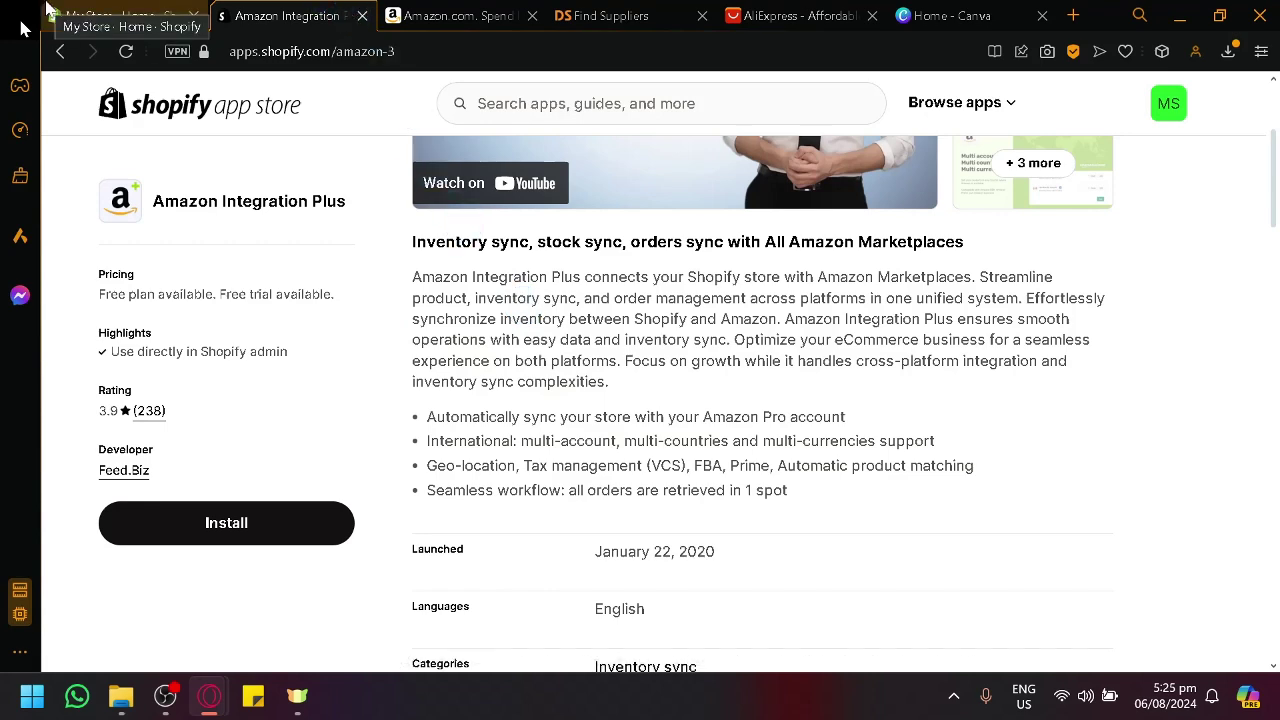
In the Puppy Supplies listings of DSers Find Suppliers, select the pet anti-lice comb and the tactical dog harness.
left_click(628, 18)
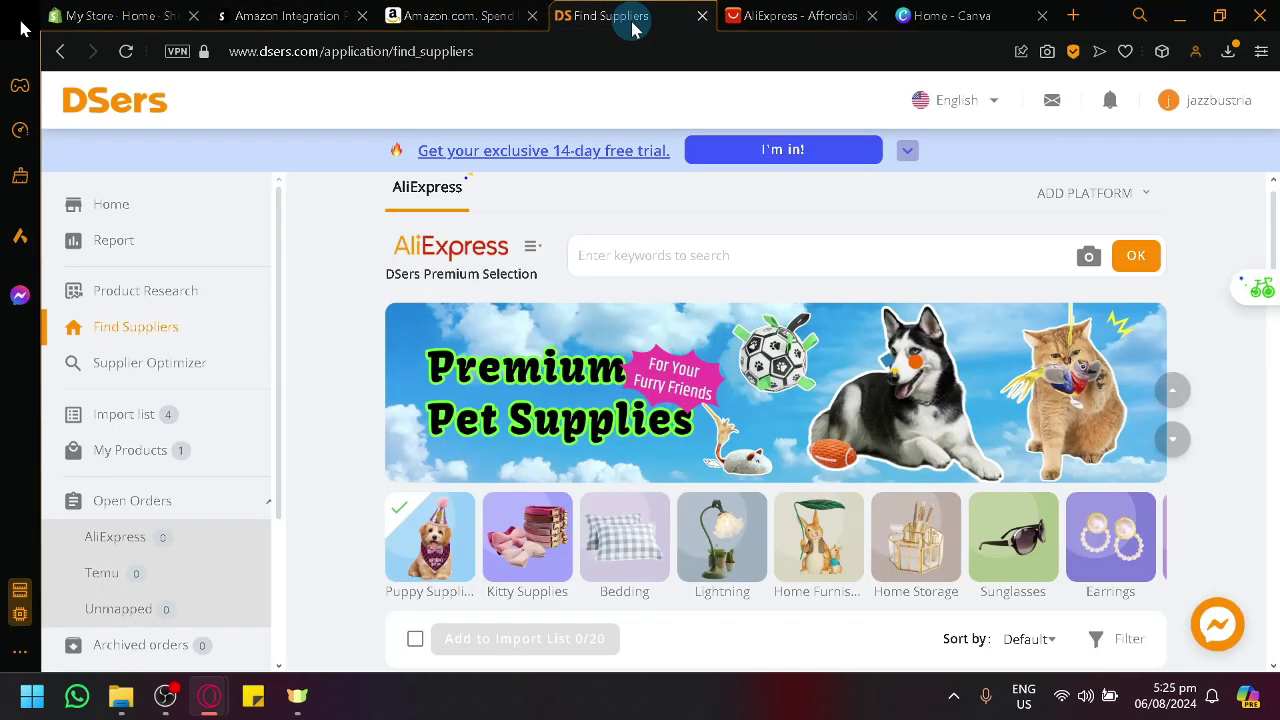
scroll(655, 422, "down", 5)
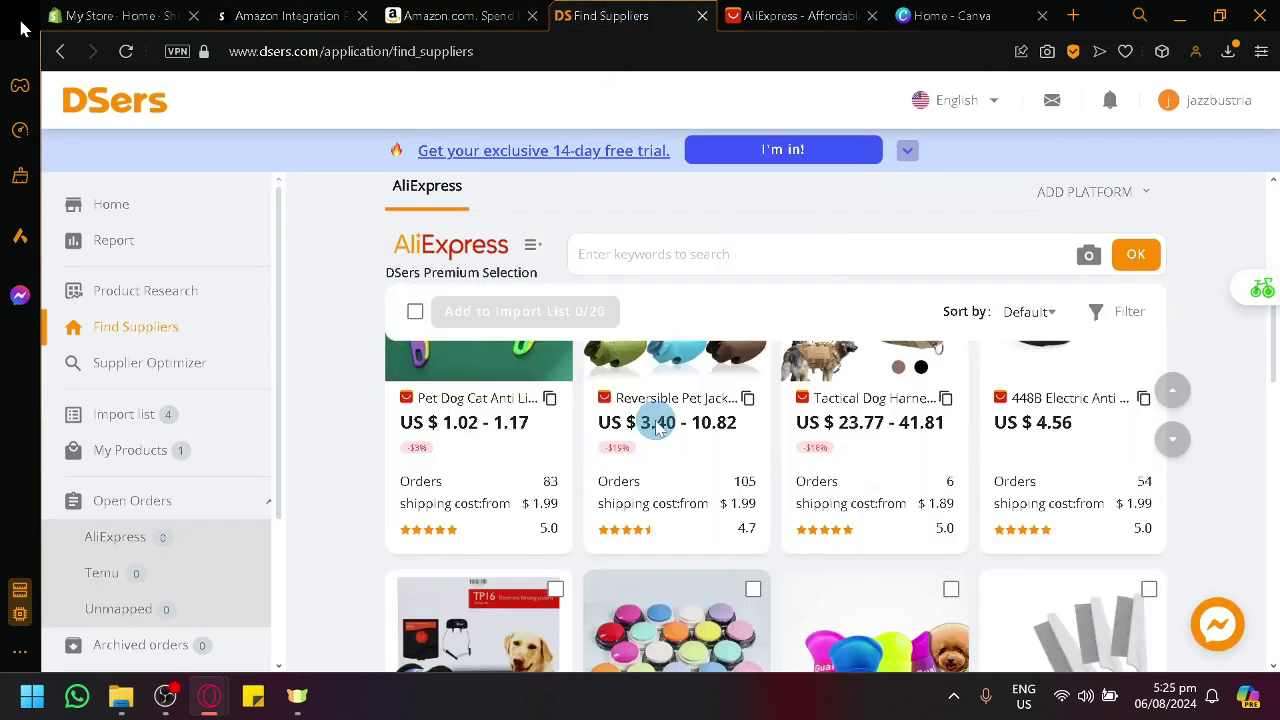
scroll(655, 422, "up", 3)
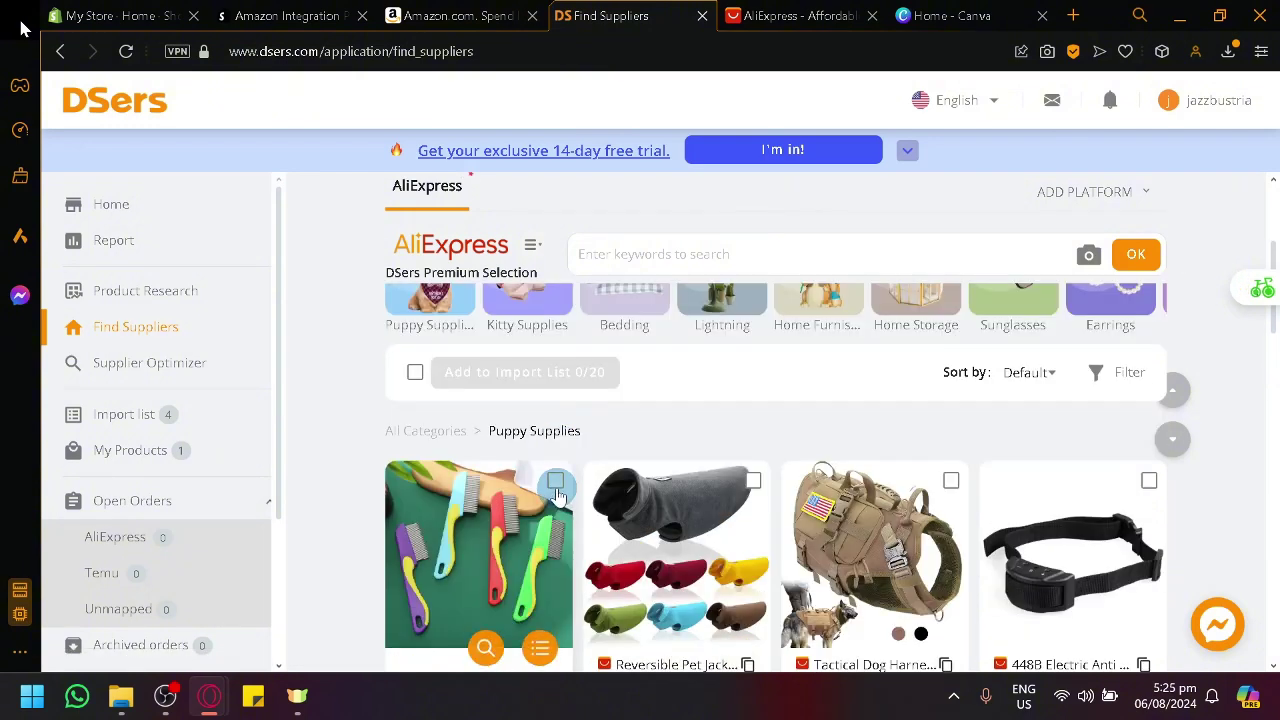
left_click(556, 484)
scroll(550, 500, "down", 1)
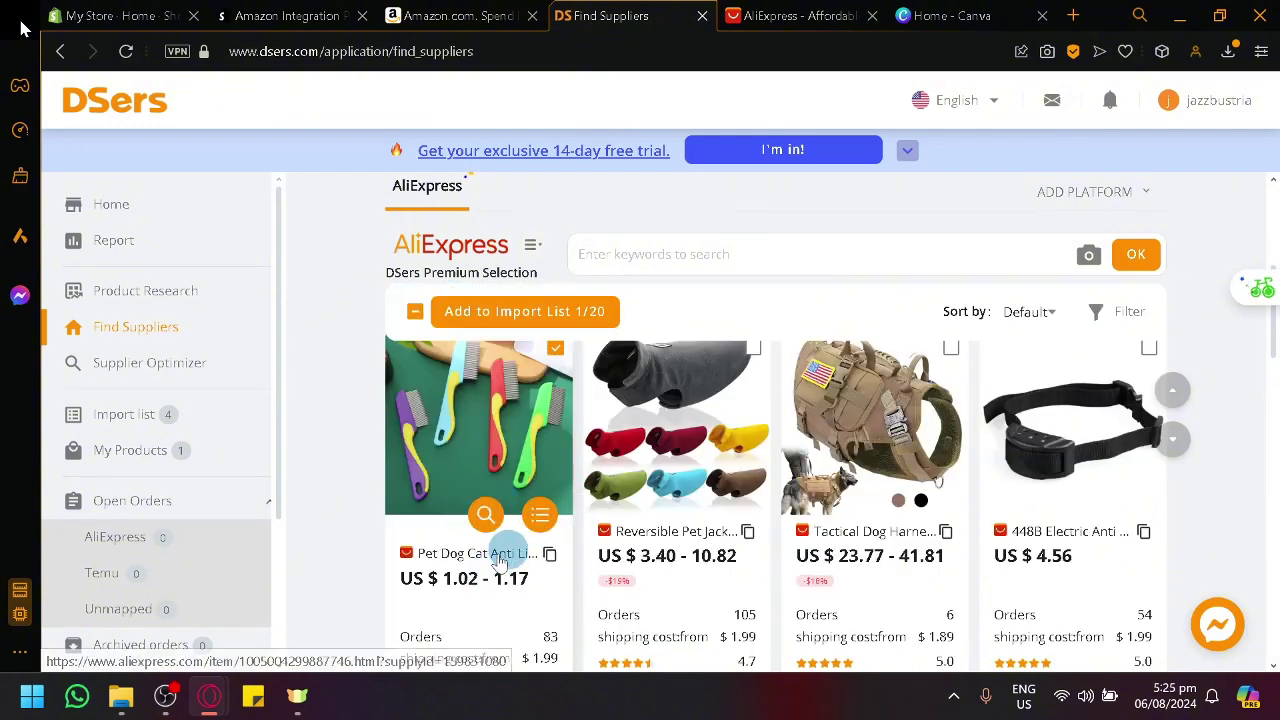
scroll(522, 502, "up", 1)
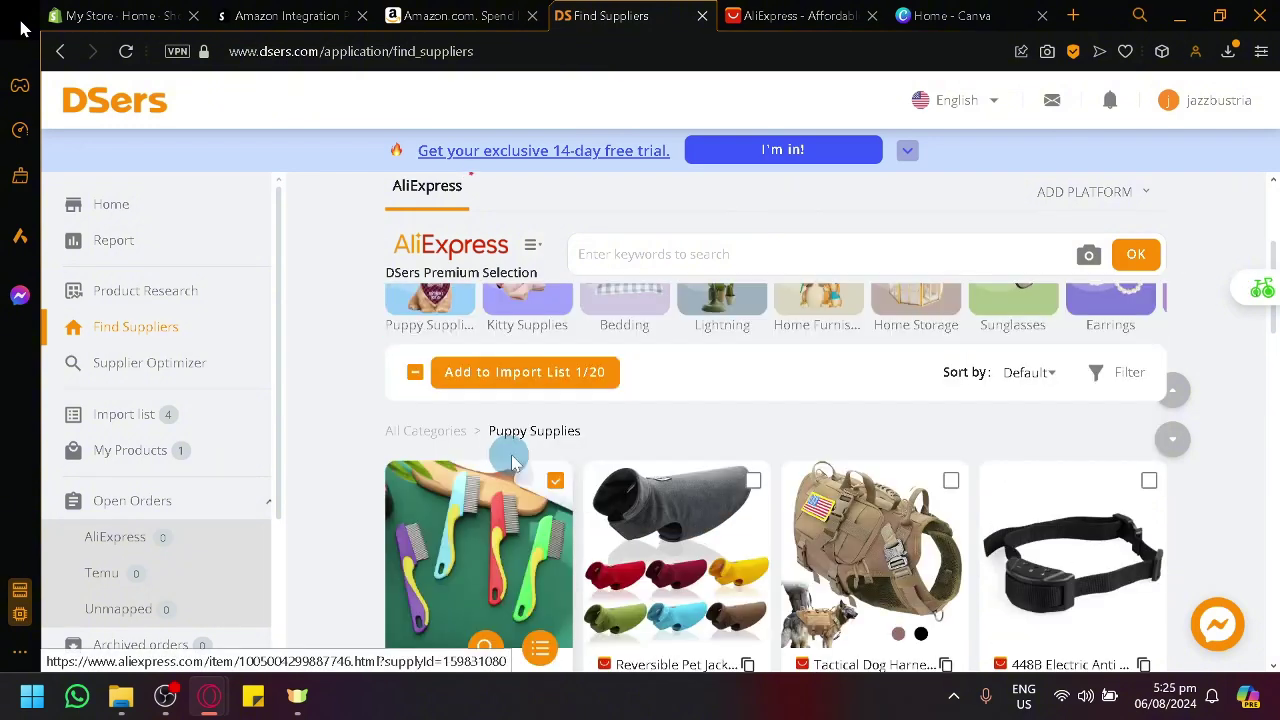
left_click(950, 484)
scroll(950, 495, "down", 1)
scroll(945, 505, "up", 1)
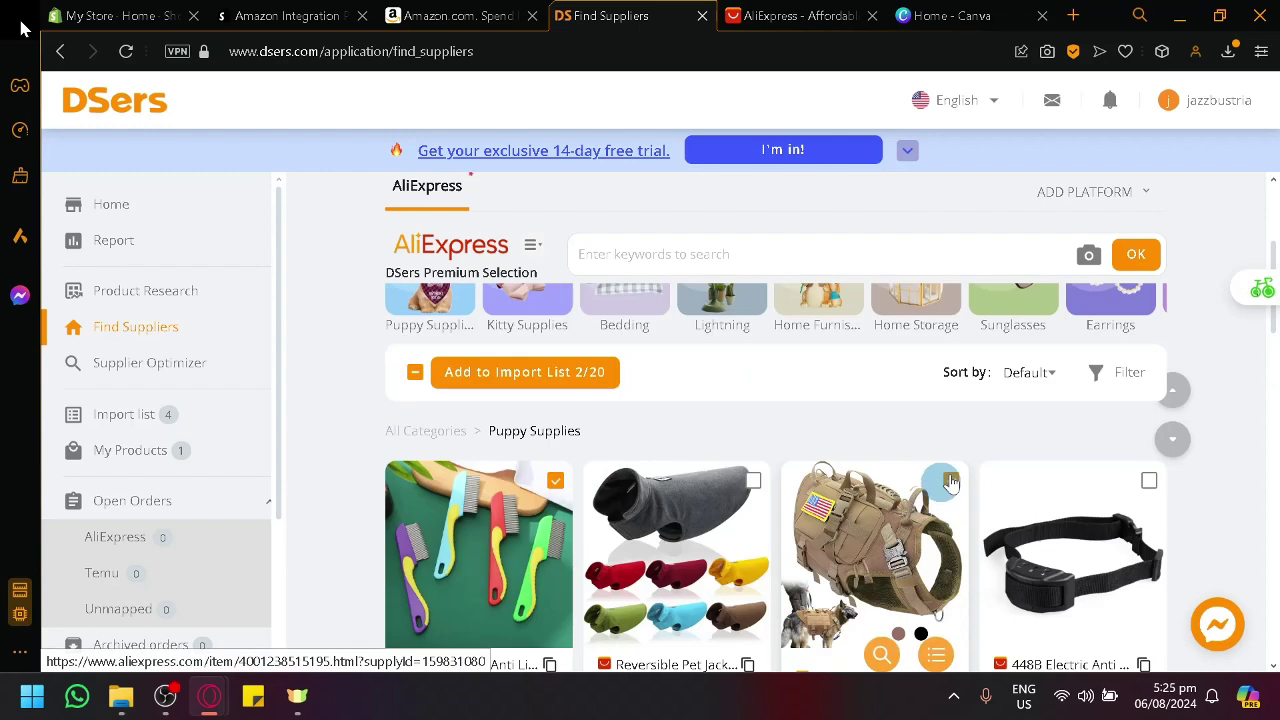
Add the double-sided dog grooming comb and the dog training collar to the Puppy Supplies product selection.
scroll(965, 515, "down", 1)
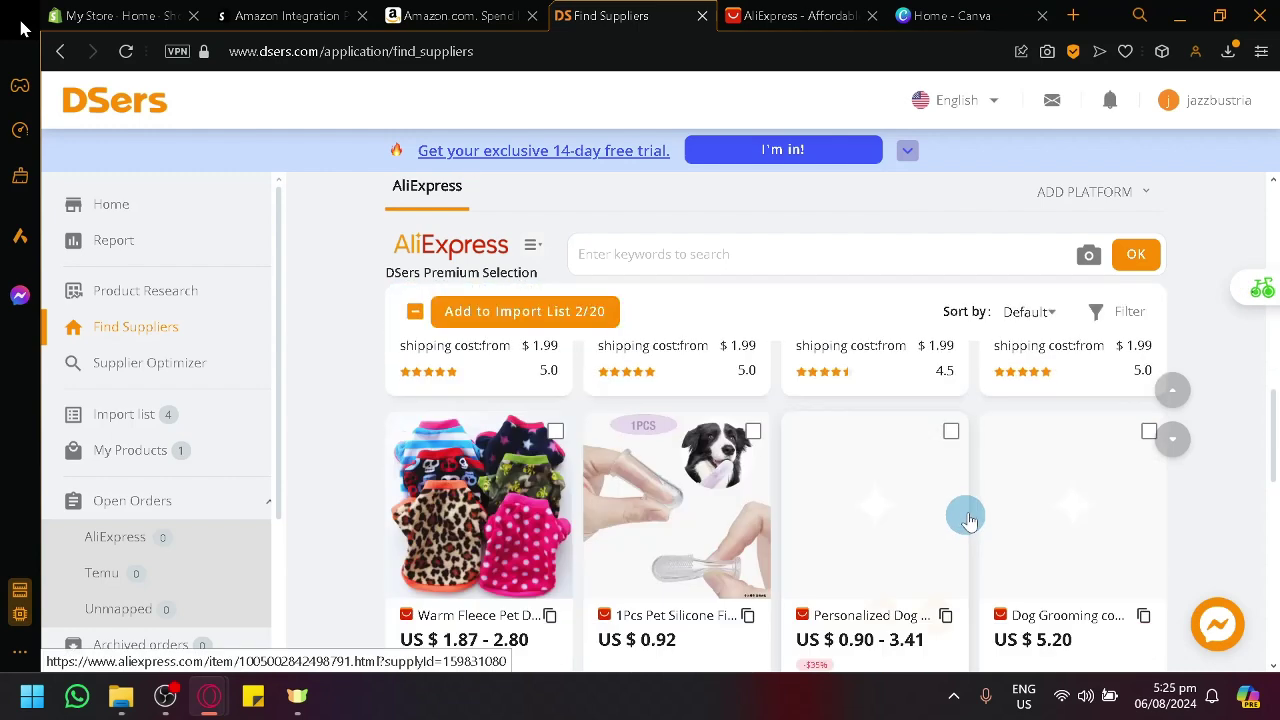
left_click(1150, 436)
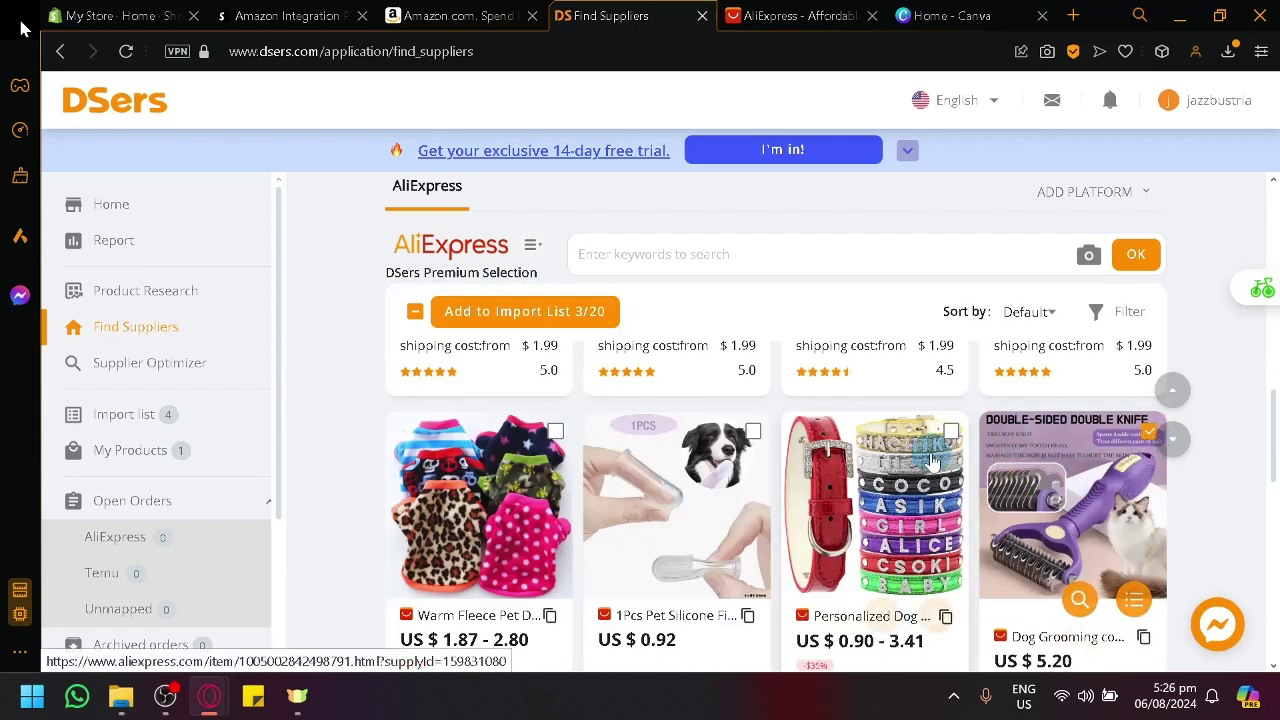
scroll(930, 460, "down", 2)
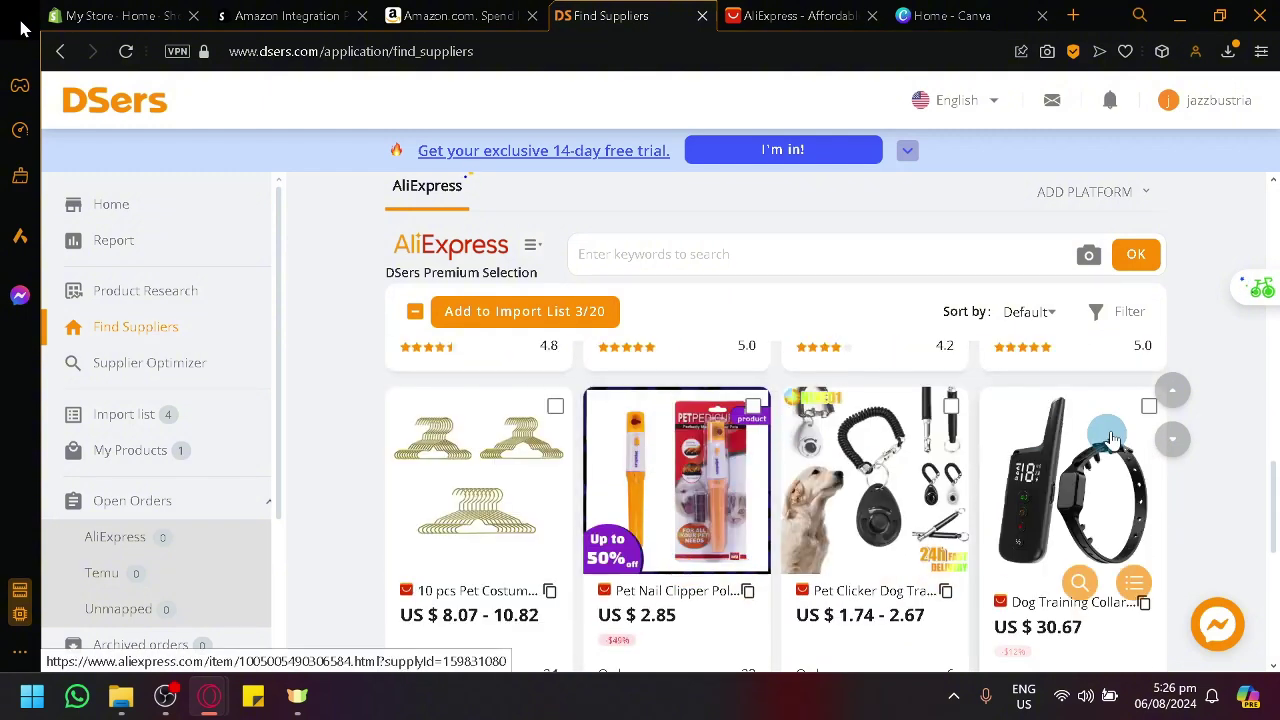
left_click(1150, 410)
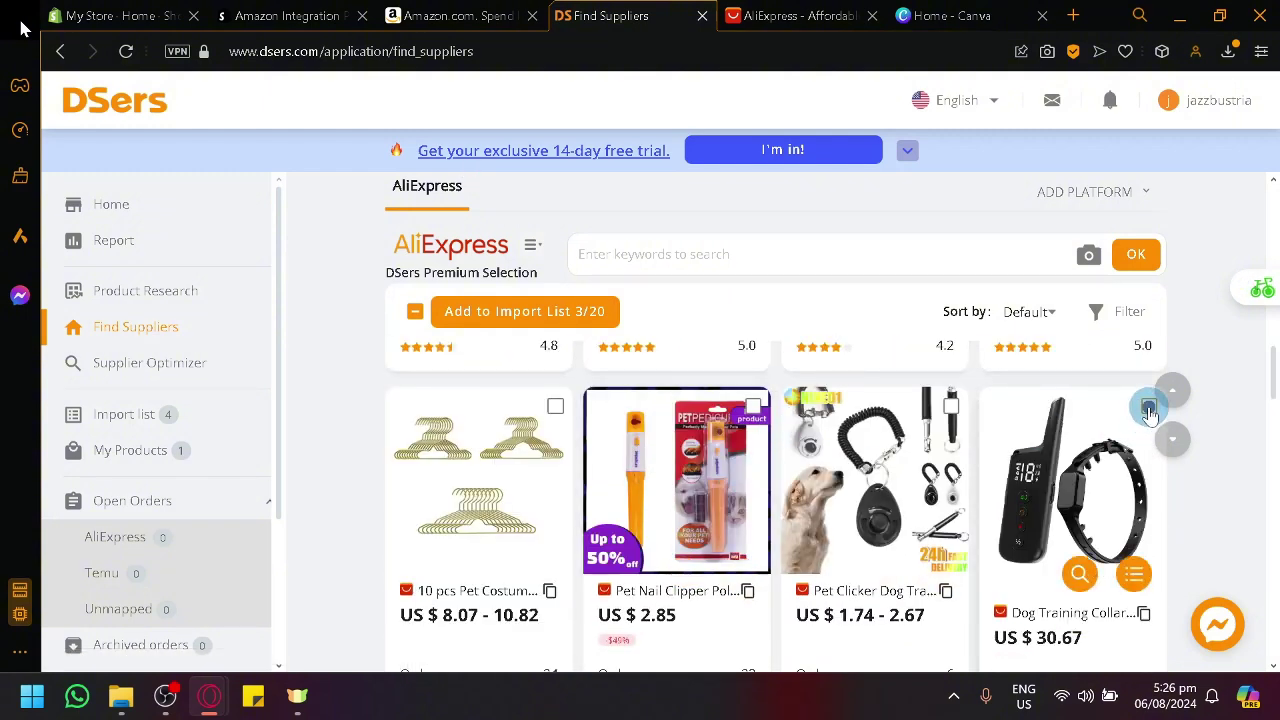
scroll(1022, 472, "down", 3)
scroll(1022, 472, "up", 10)
scroll(791, 466, "down", 3)
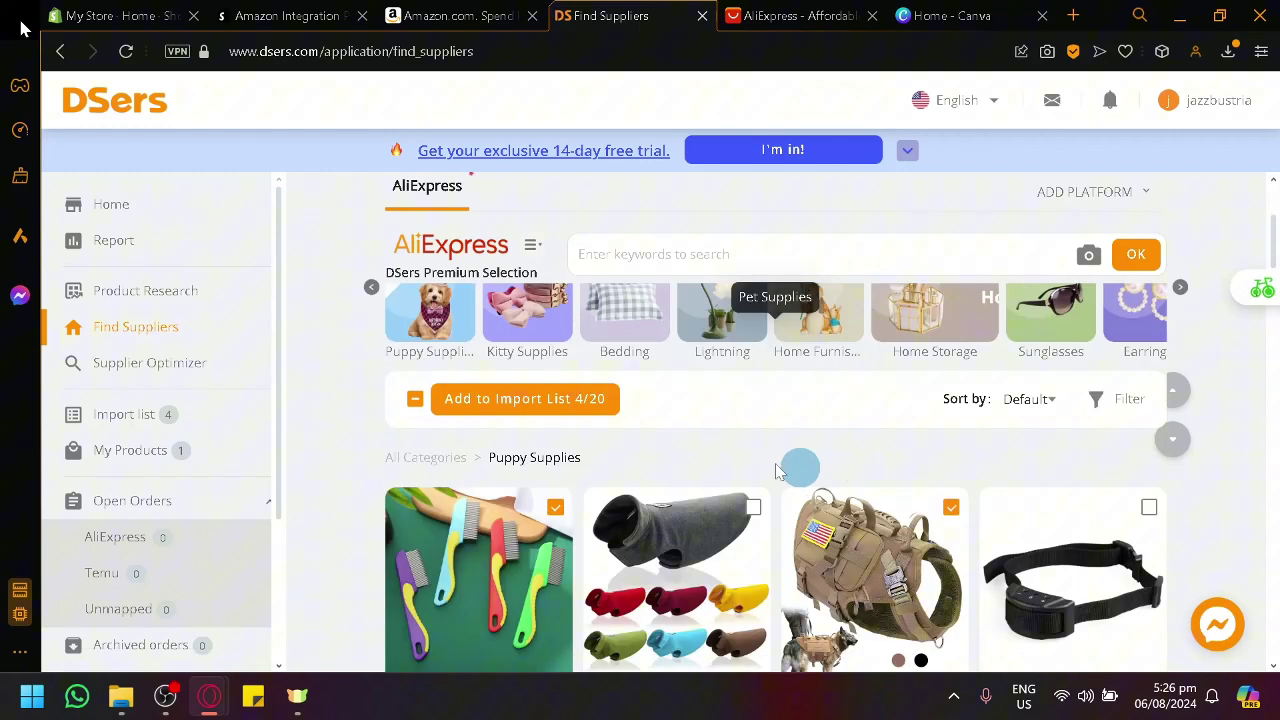
Add the selected supplier products to the import list and open that list to check them.
left_click(586, 402)
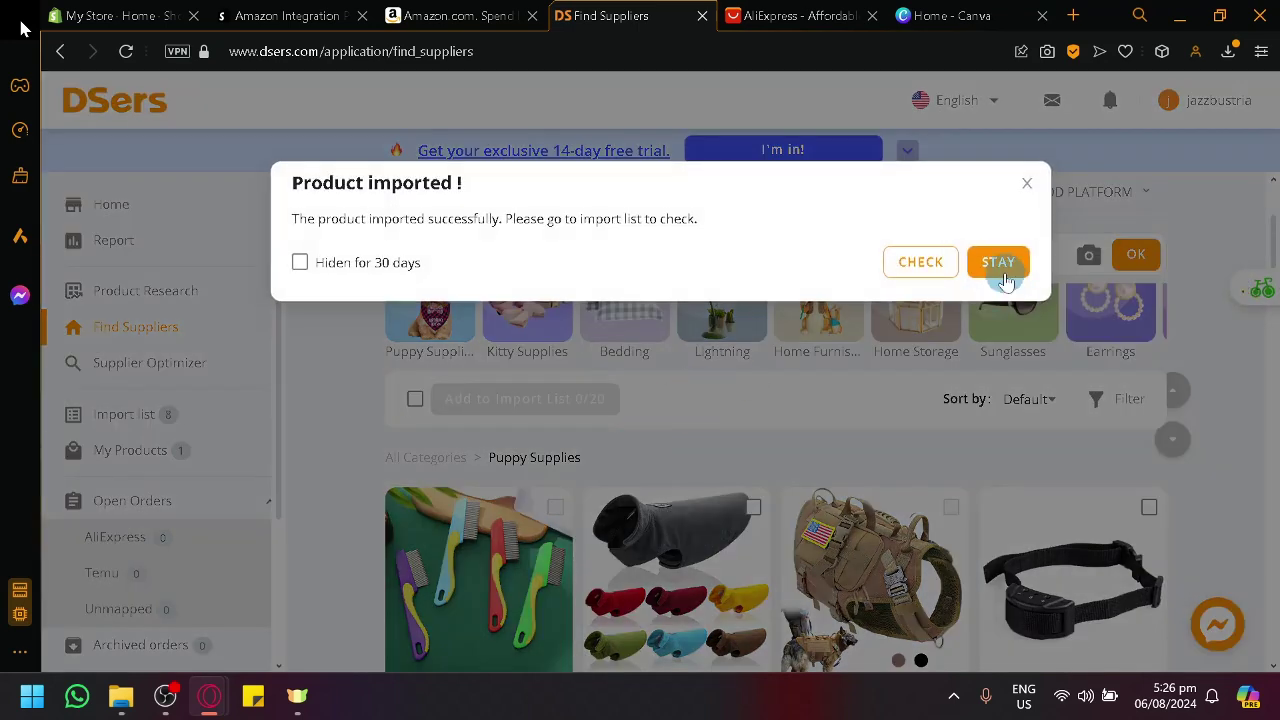
left_click(999, 268)
left_click(936, 268)
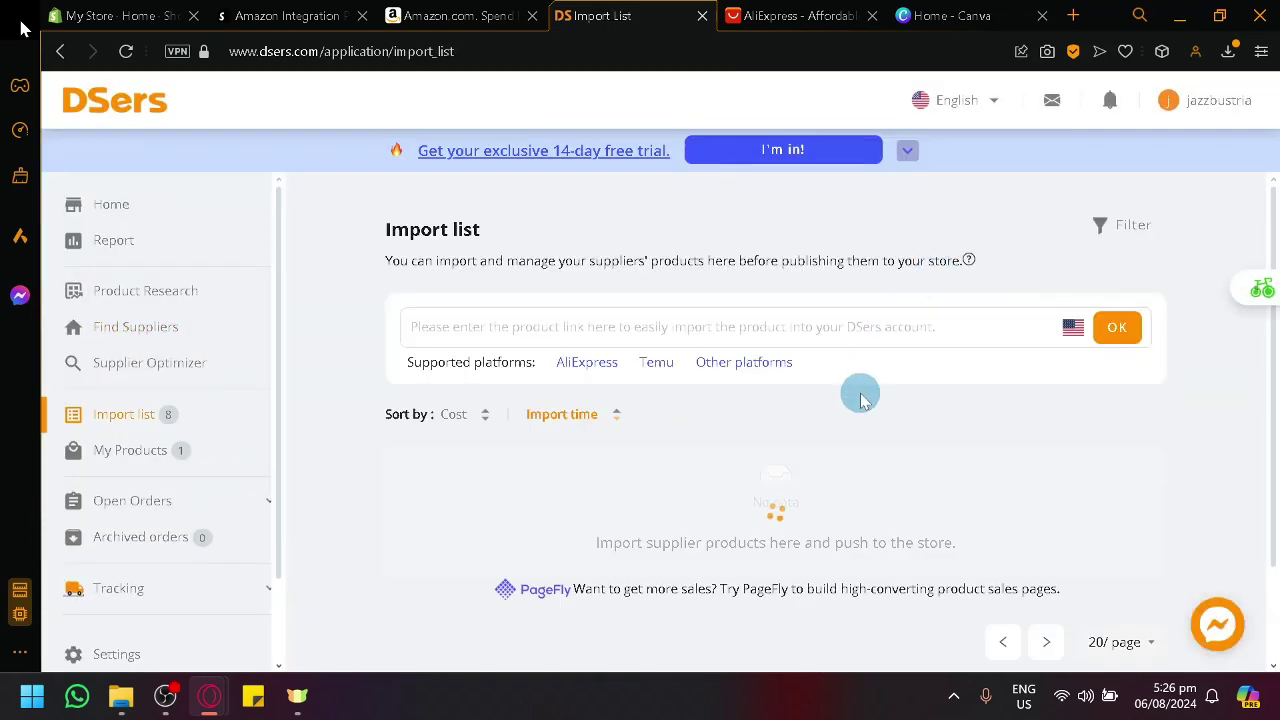
Select the pet anti-lice comb, dog training collar, dog grooming comb and tactical dog harness in the DSers import list.
scroll(800, 450, "down", 3)
scroll(650, 445, "up", 1)
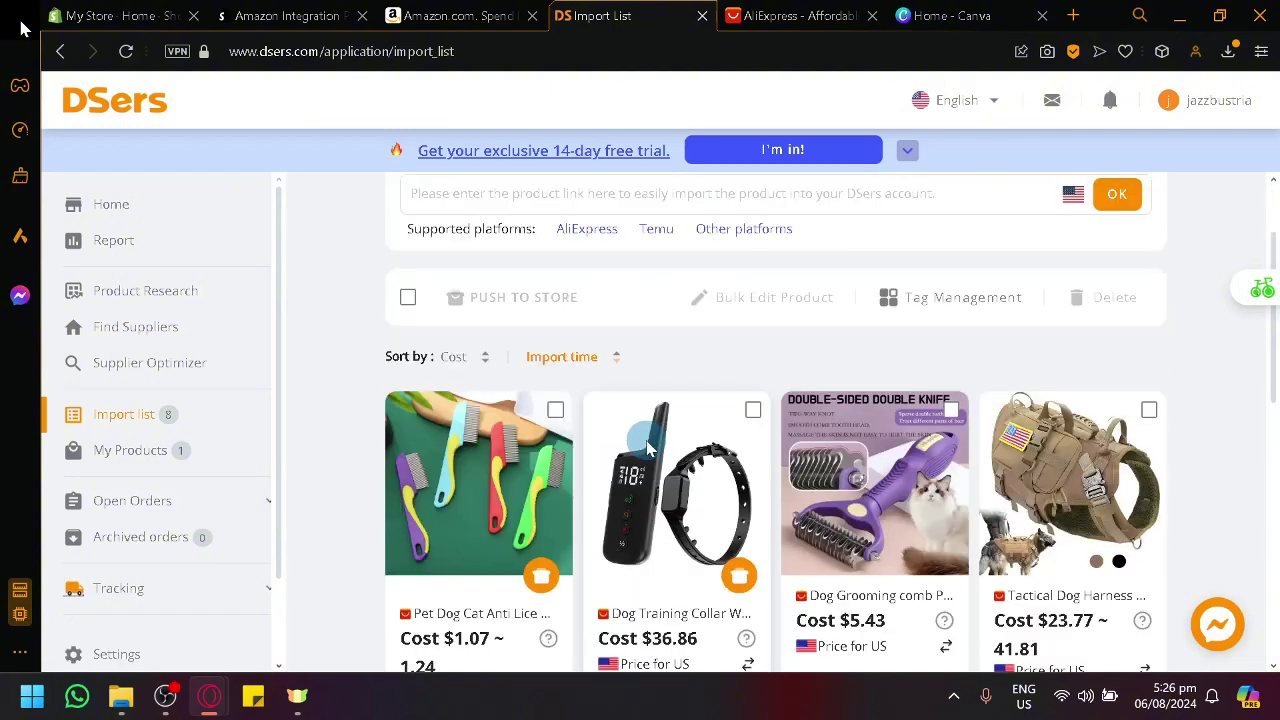
left_click(555, 410)
left_click(753, 410)
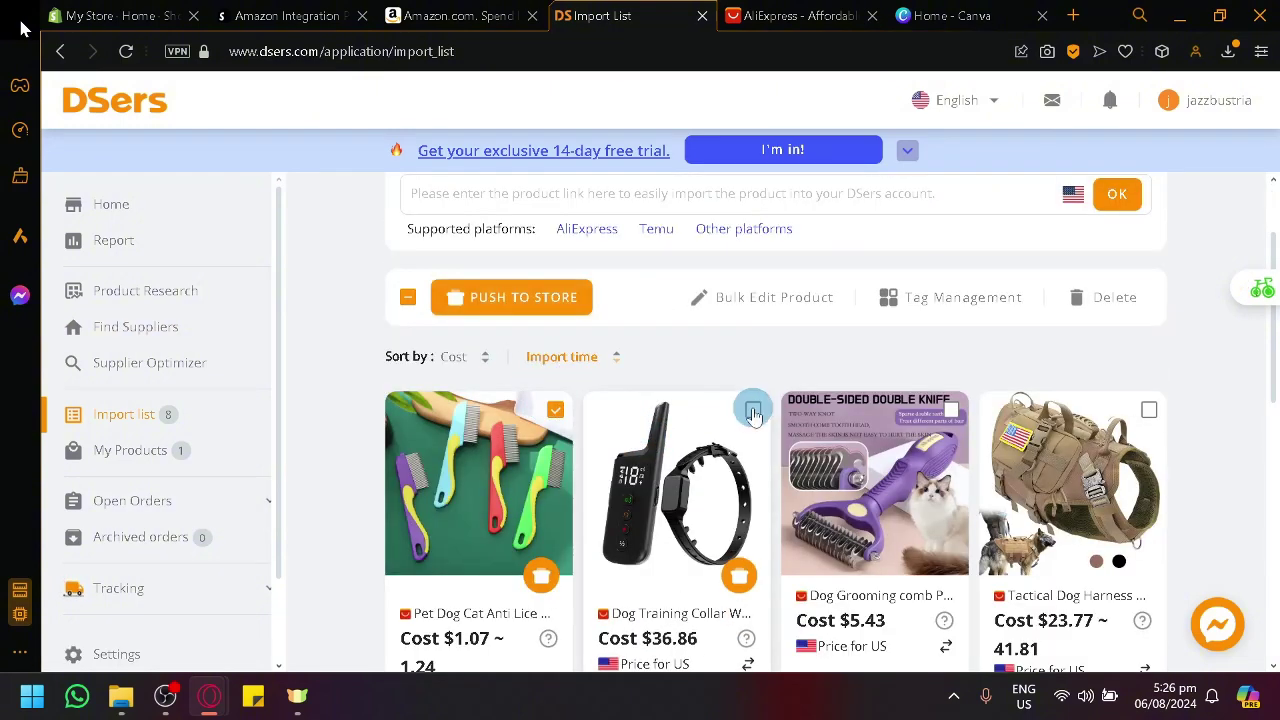
left_click(951, 410)
left_click(1149, 410)
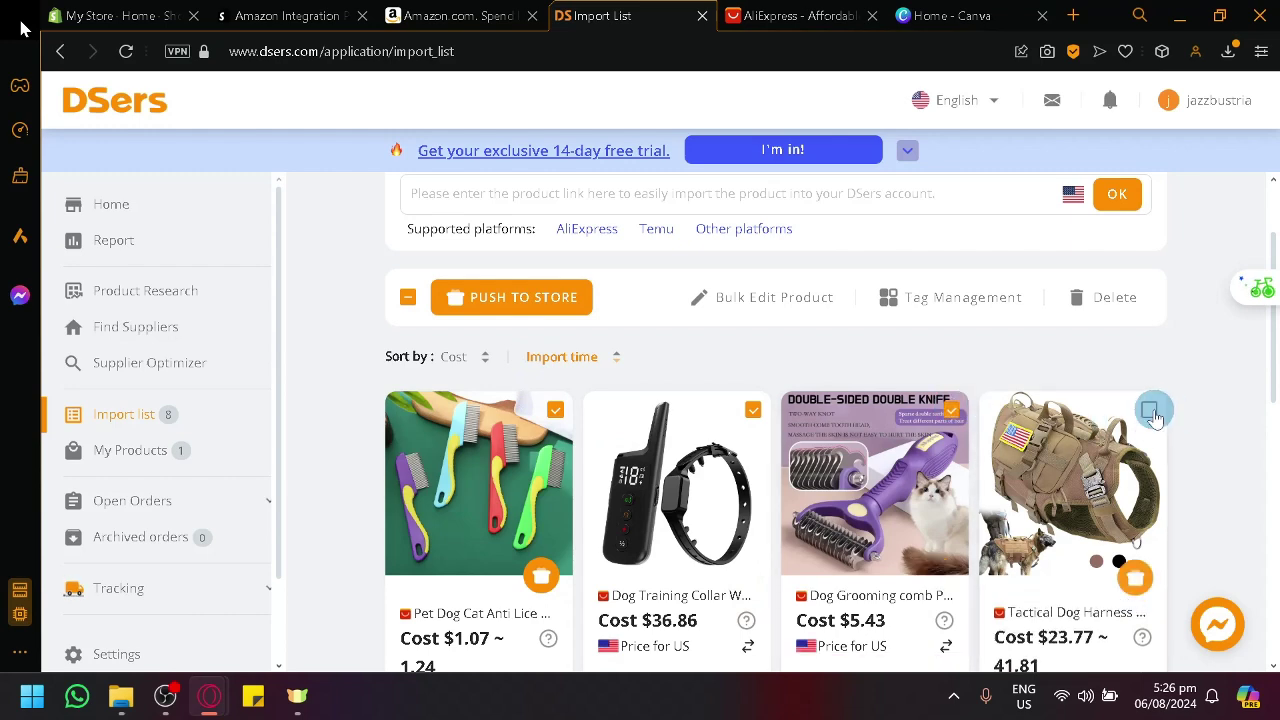
Push the four selected products to the Shopify store 659833-39, keeping the preset pricing, inventory and price update preferences.
left_click(573, 300)
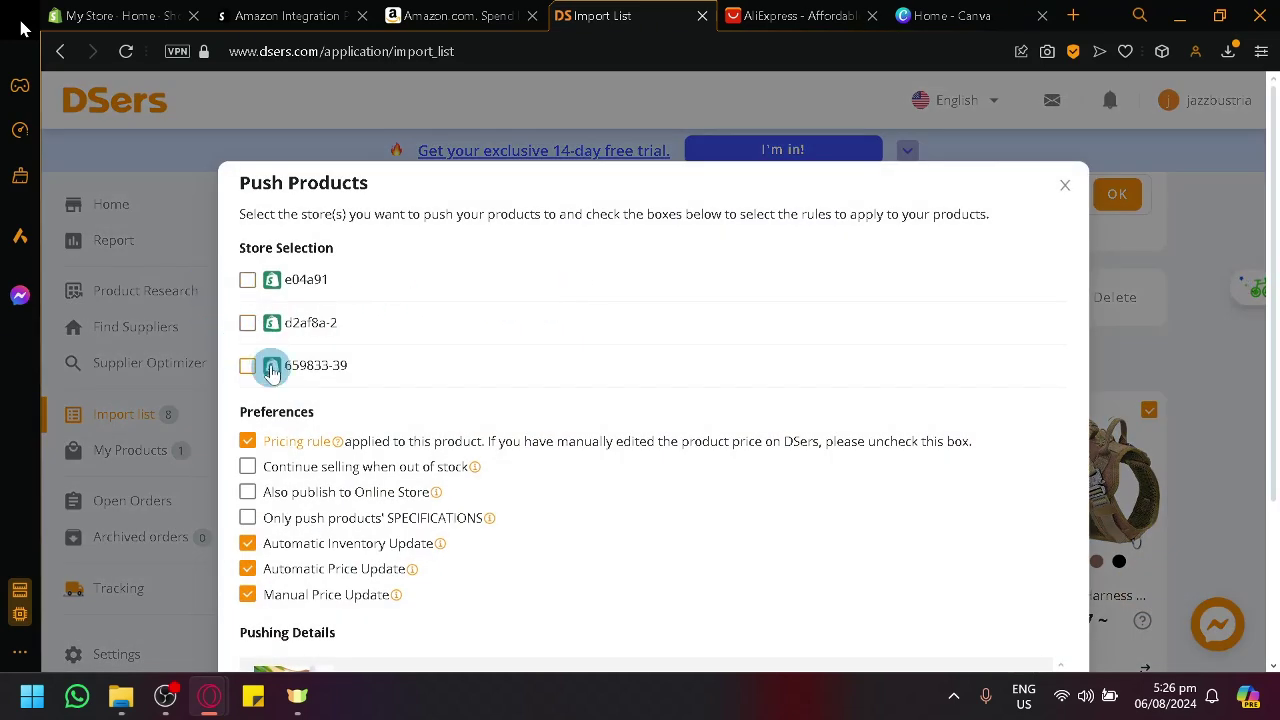
left_click(272, 366)
scroll(288, 327, "down", 3)
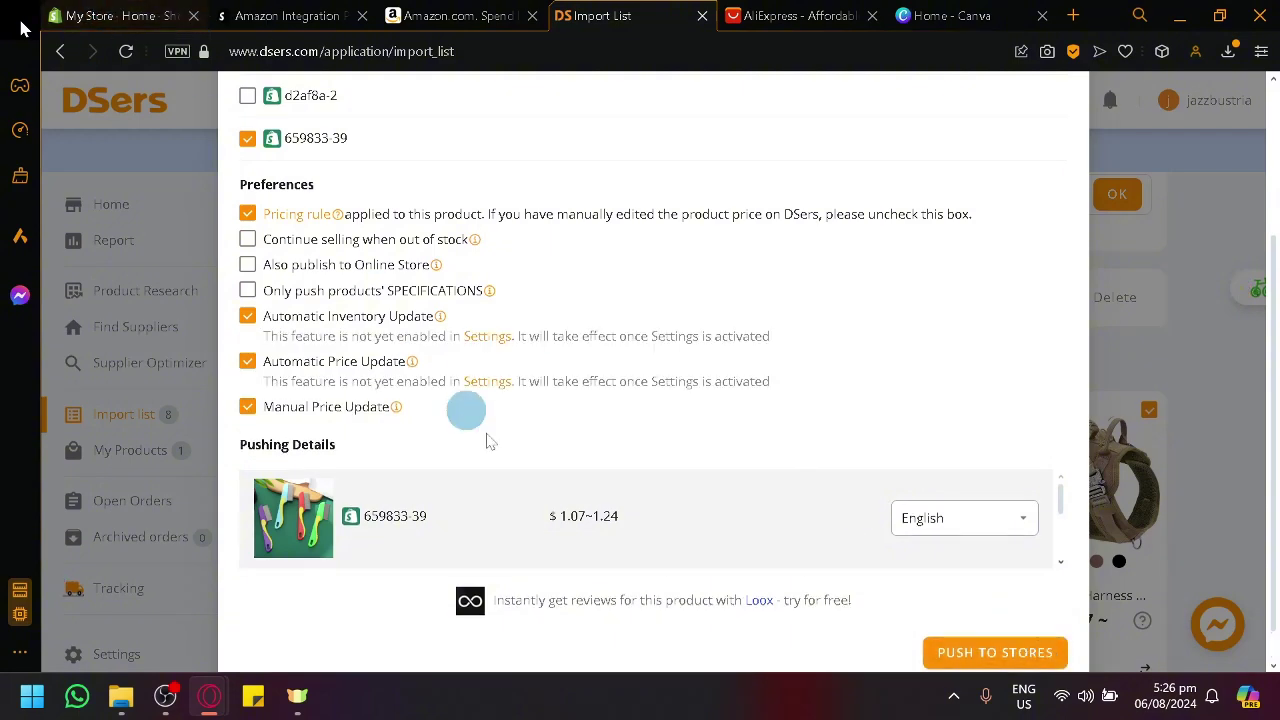
left_click(972, 652)
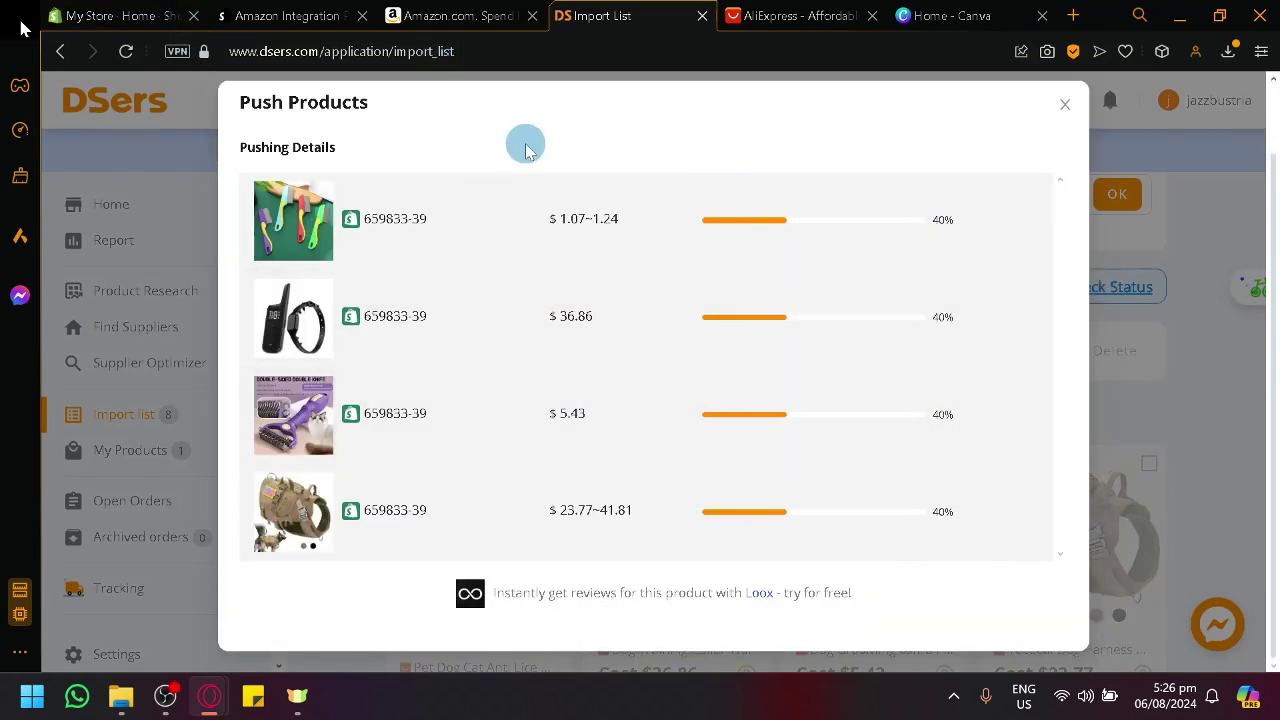
Switch to the Shopify admin and open the store's Products list.
left_click(120, 15)
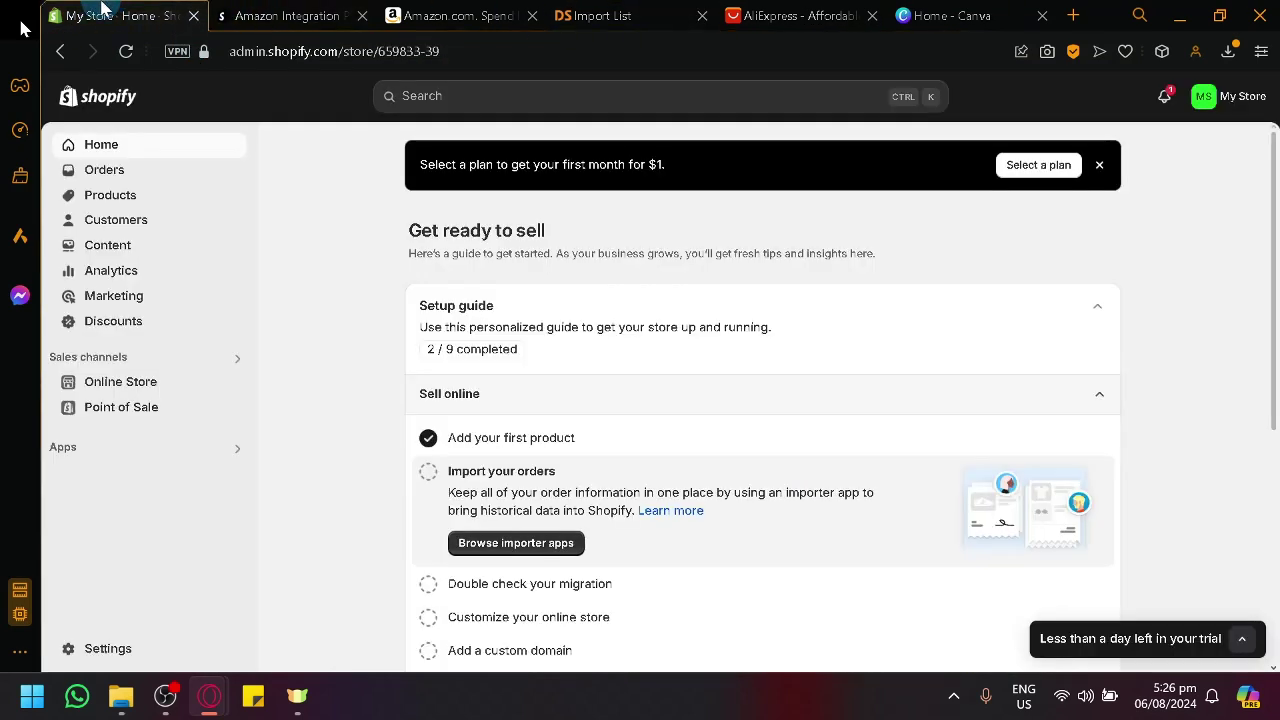
left_click(430, 12)
left_click(660, 12)
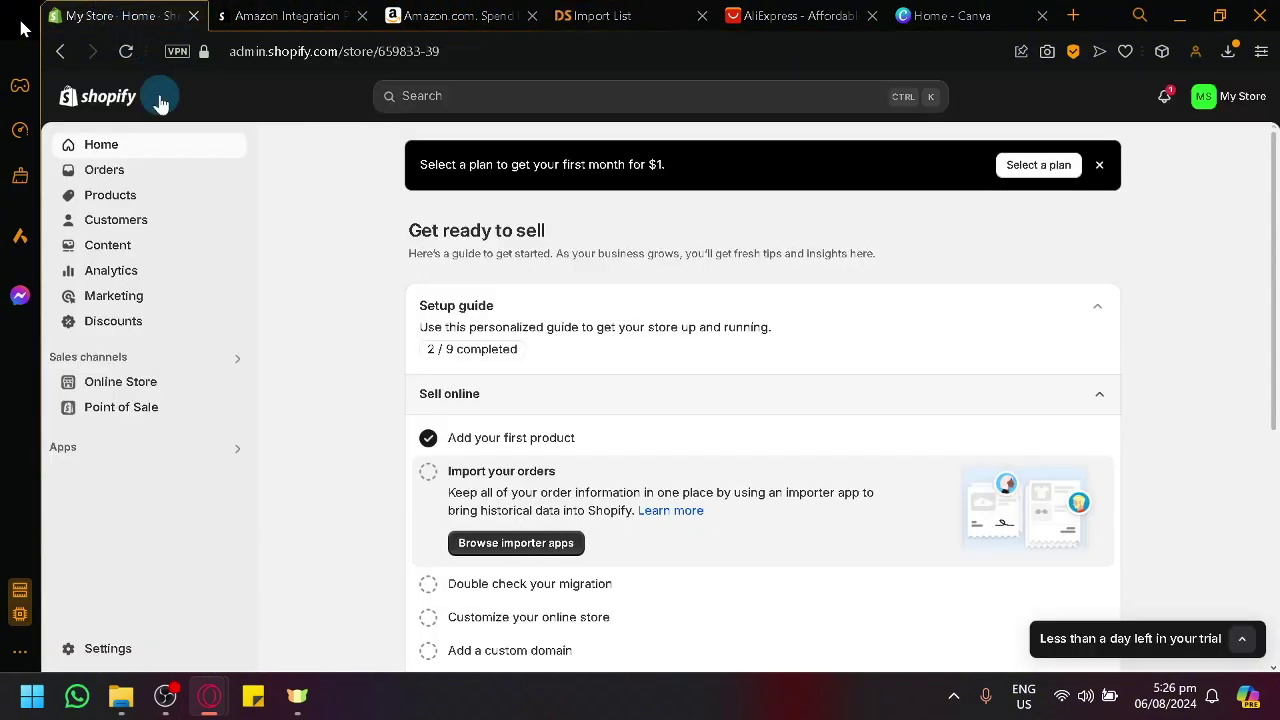
key("ctrl+Tab")
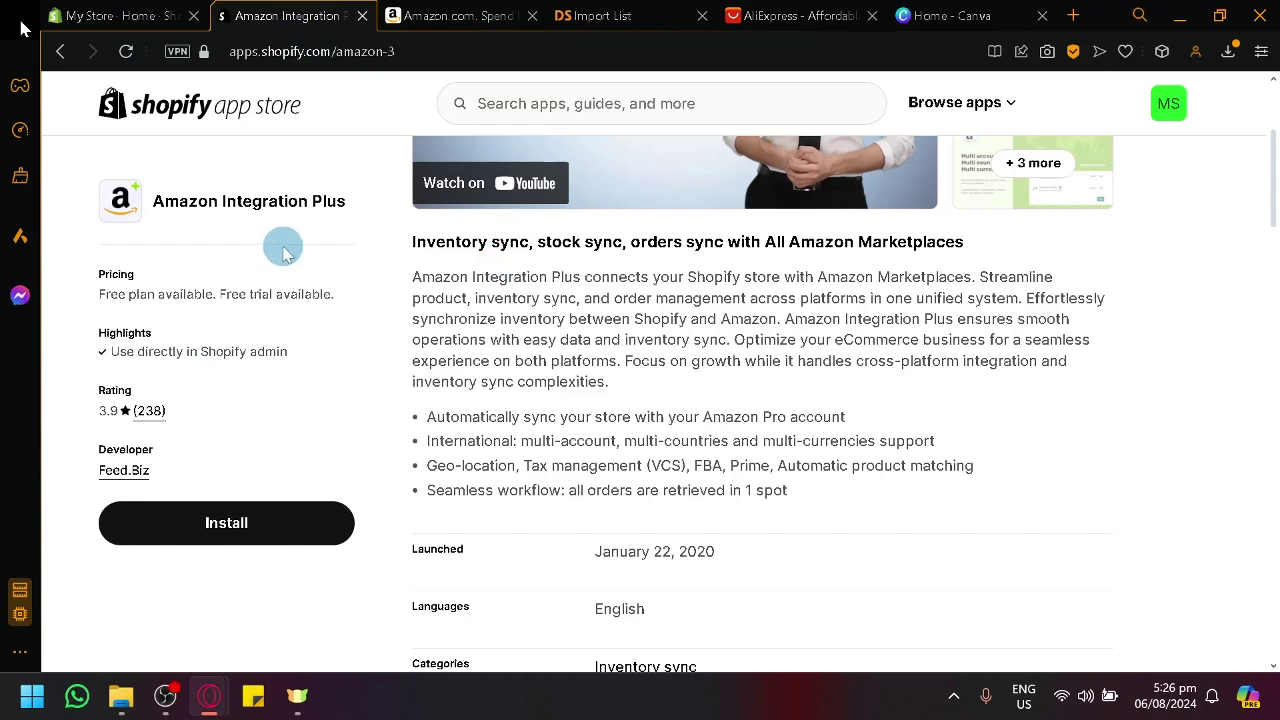
key("ctrl+shift+Tab")
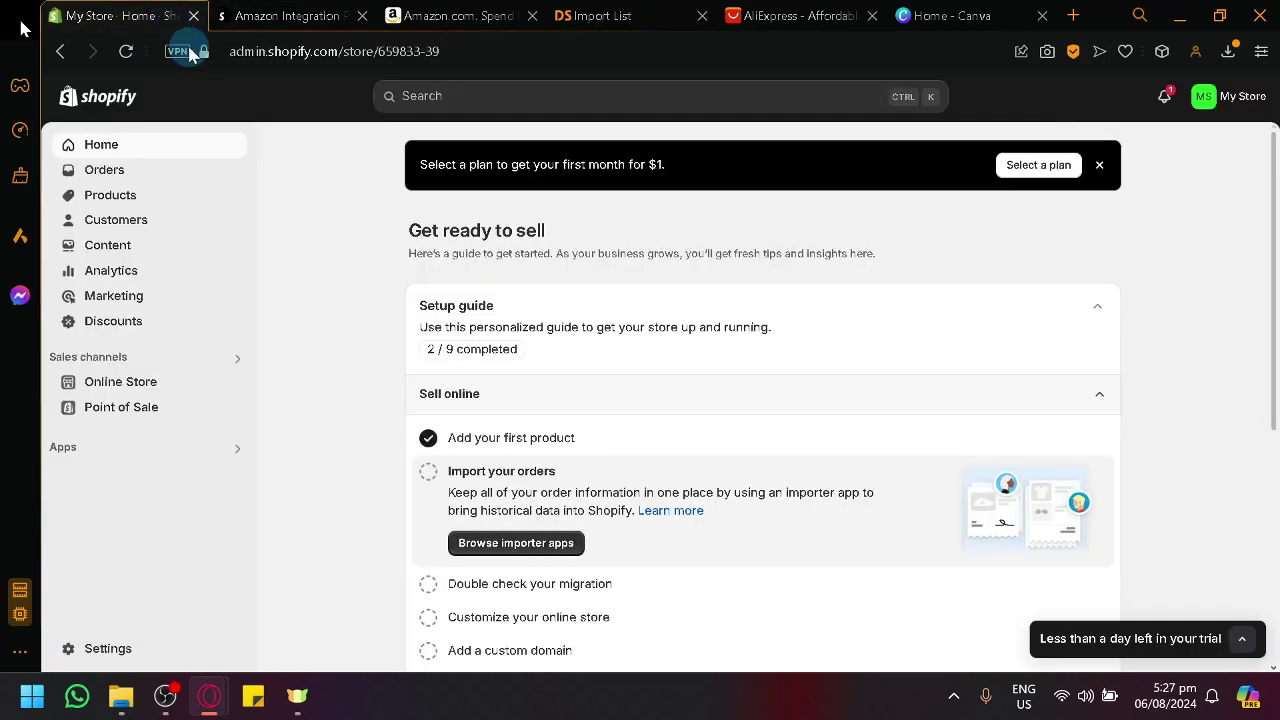
left_click(126, 194)
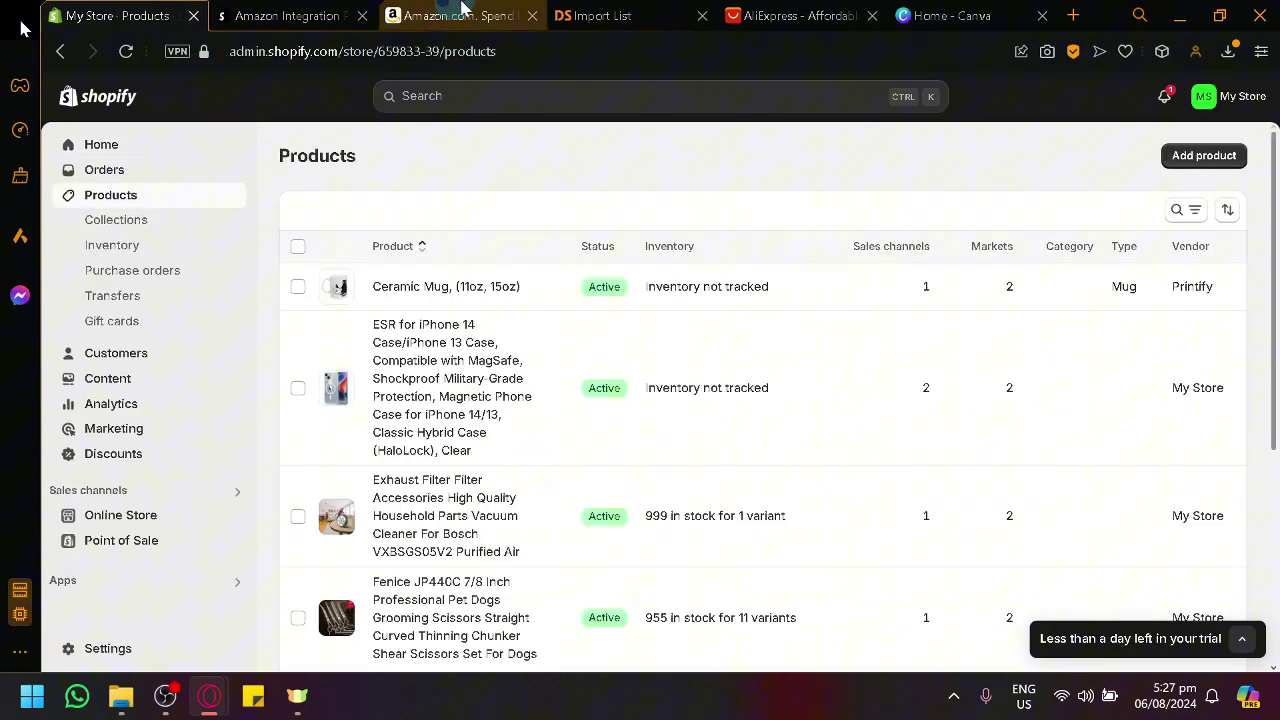
Move the Amazon page ahead of the other browser pages, and look through the Shopify Products list for the pushed pet products.
left_click(445, 15)
left_click_drag(212, 8, 90, 10)
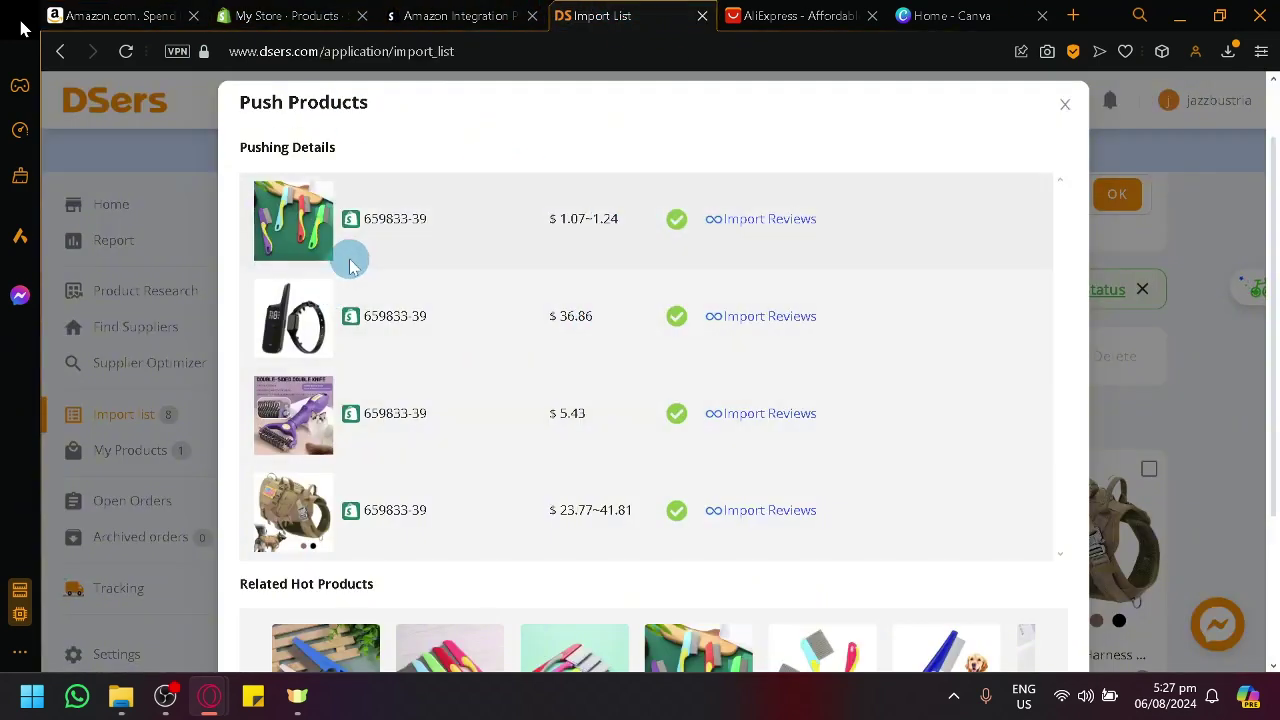
left_click(340, 10)
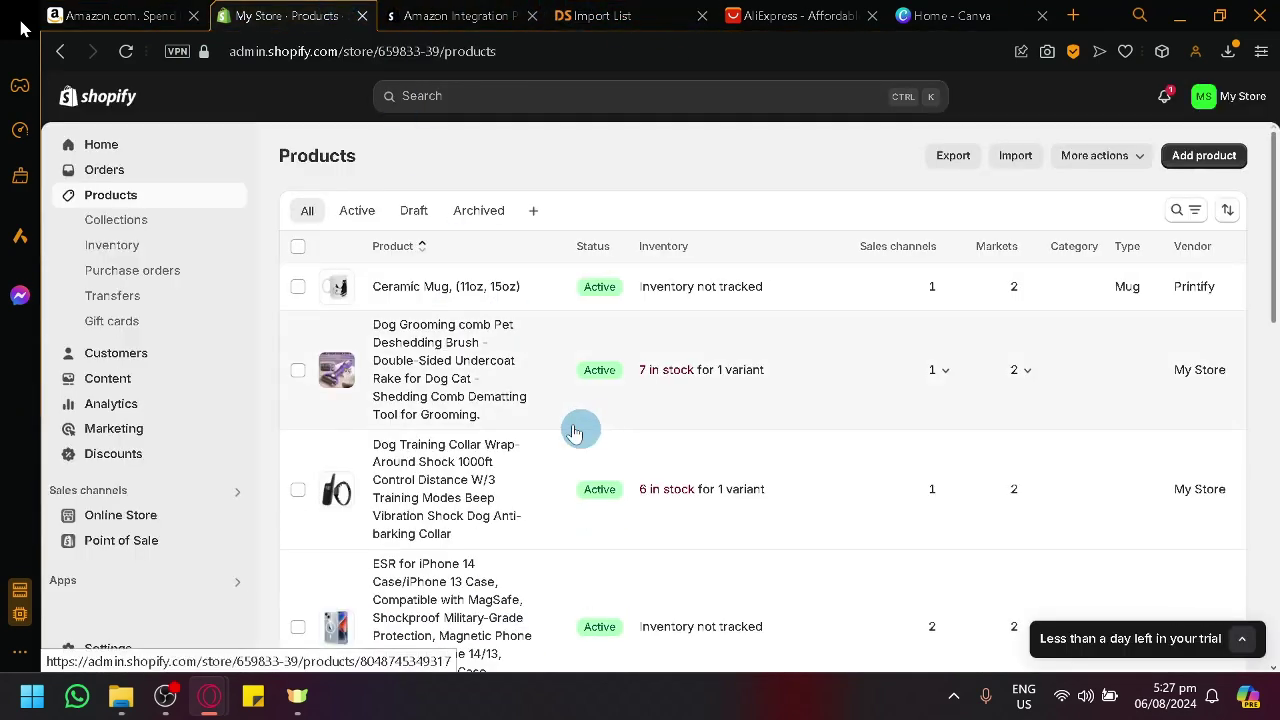
scroll(449, 335, "down", 10)
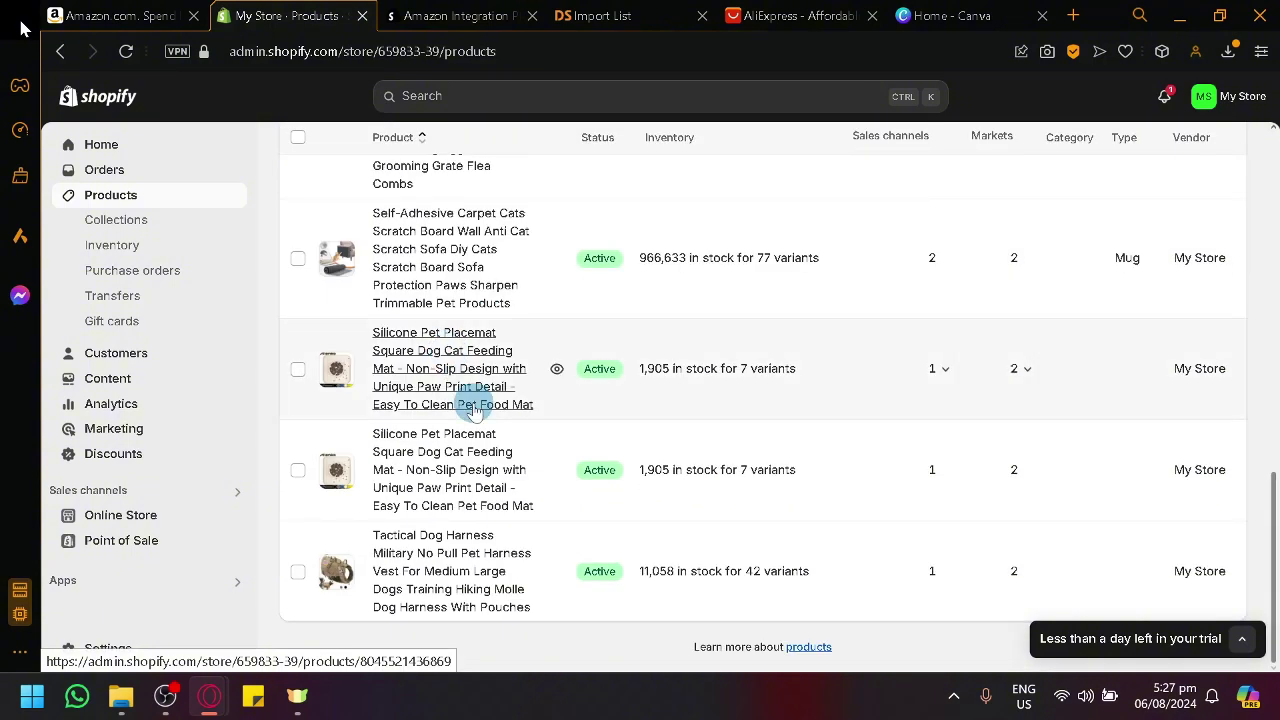
scroll(455, 360, "up", 10)
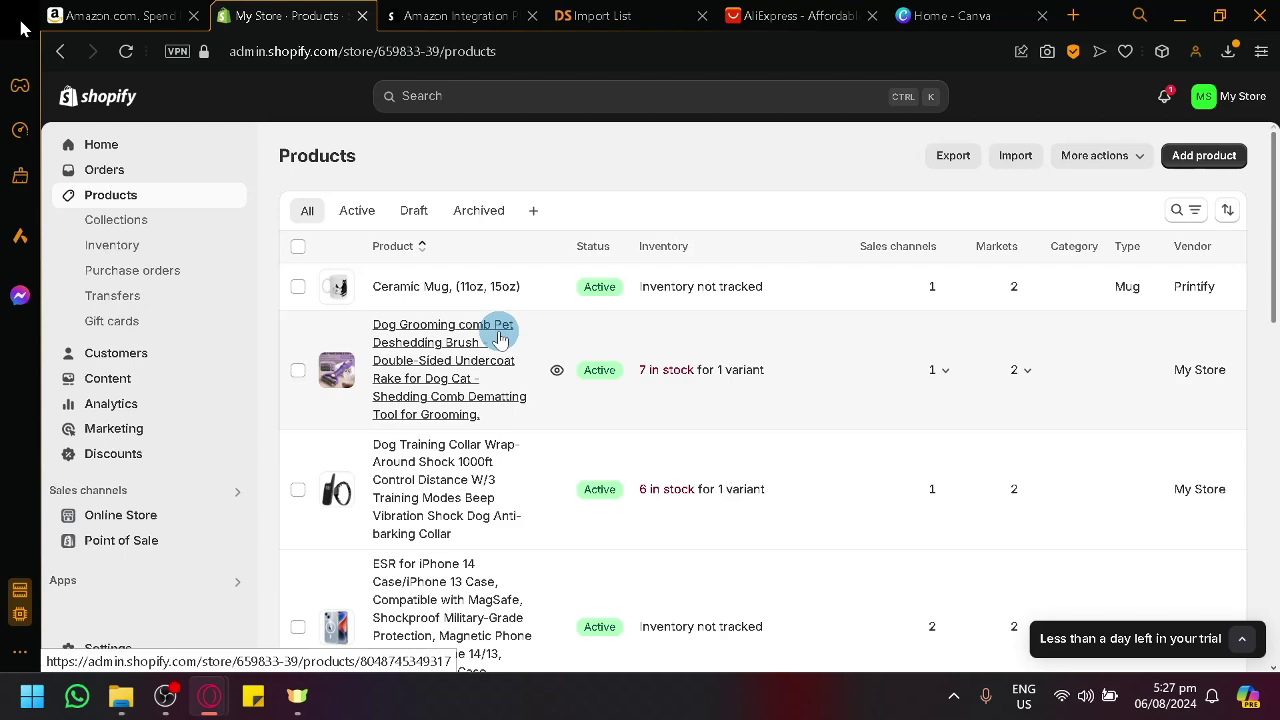
Revisit the Amazon, Shopify Products and Amazon Integration Plus pages, closing the Push Products dialog in DSers along the way.
left_click(112, 15)
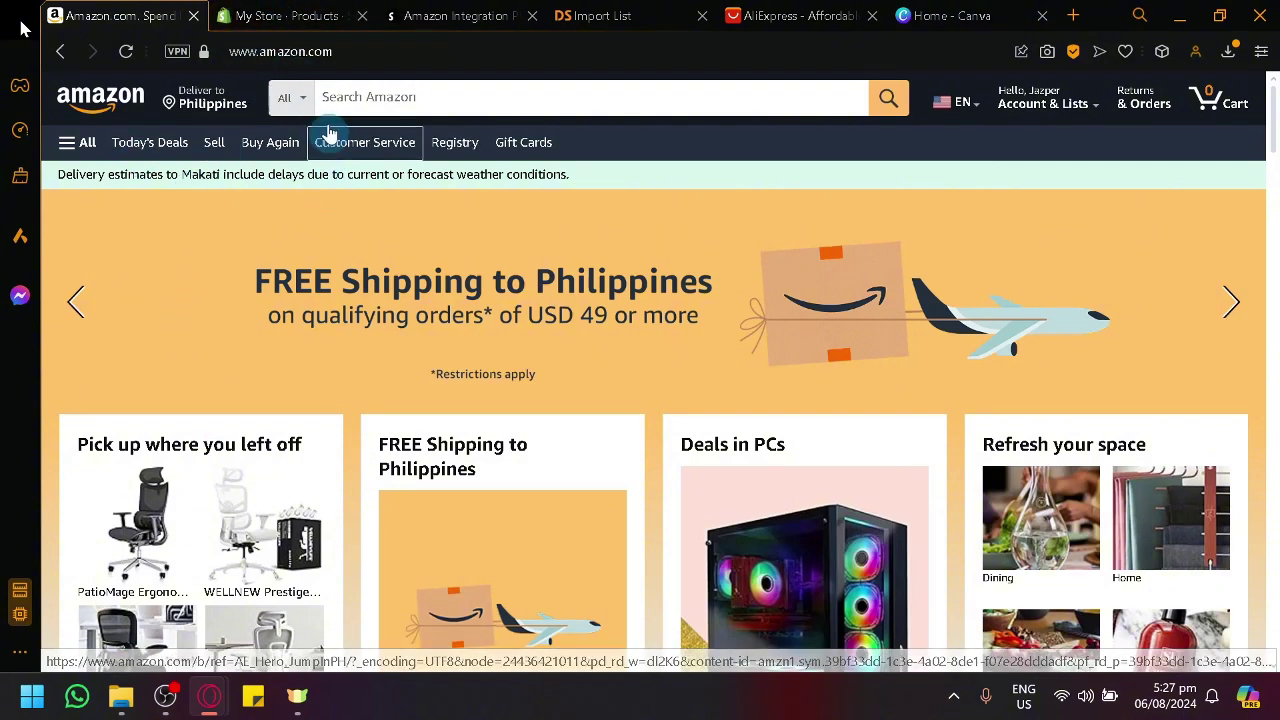
left_click(310, 9)
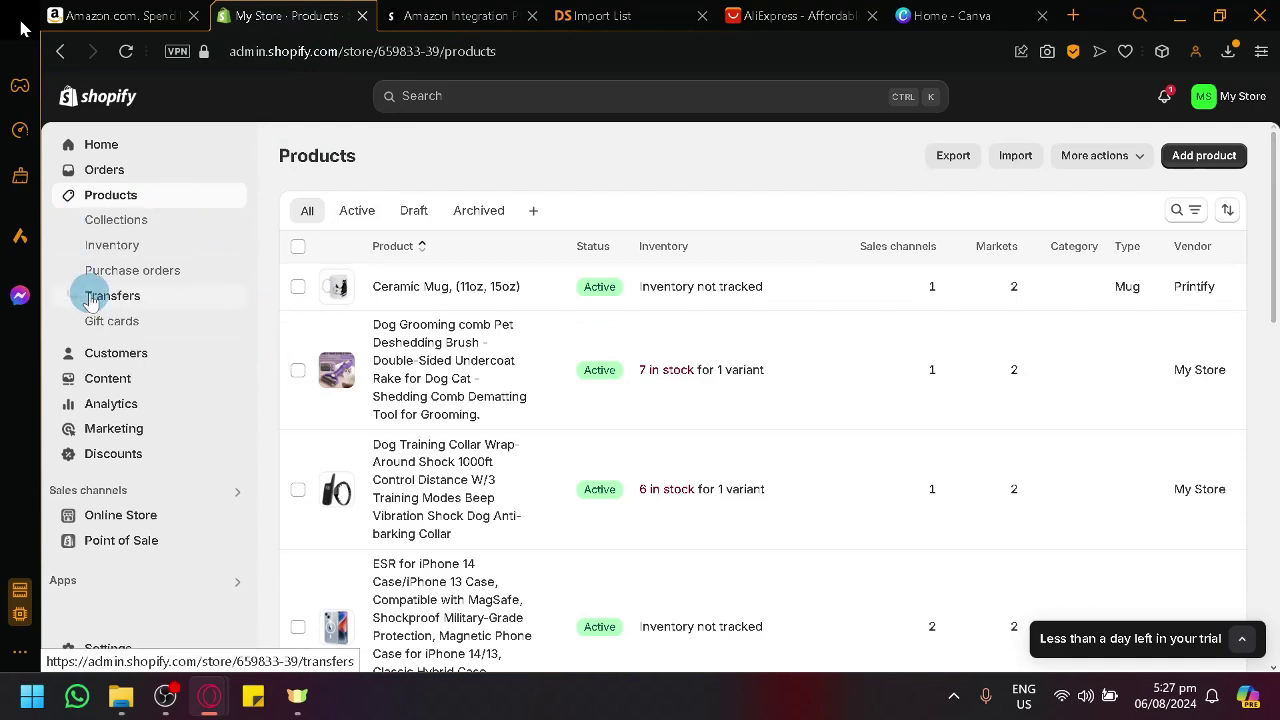
key("ctrl+4")
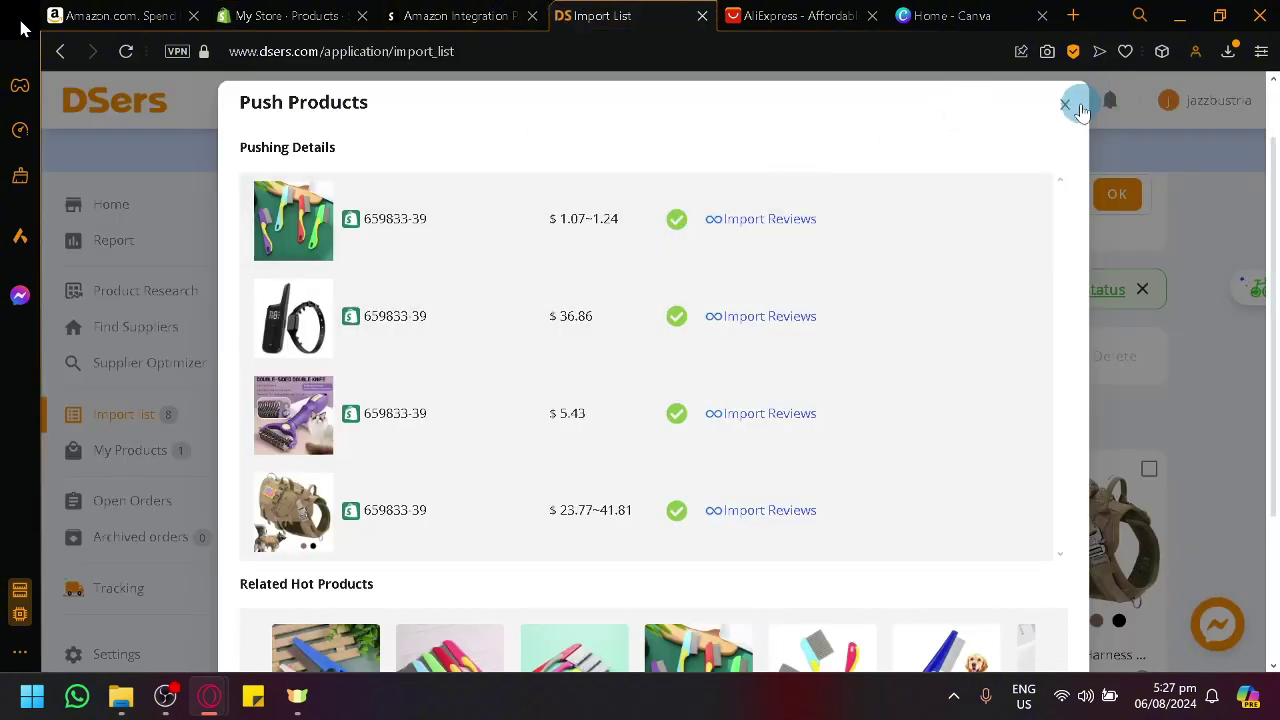
left_click(1066, 104)
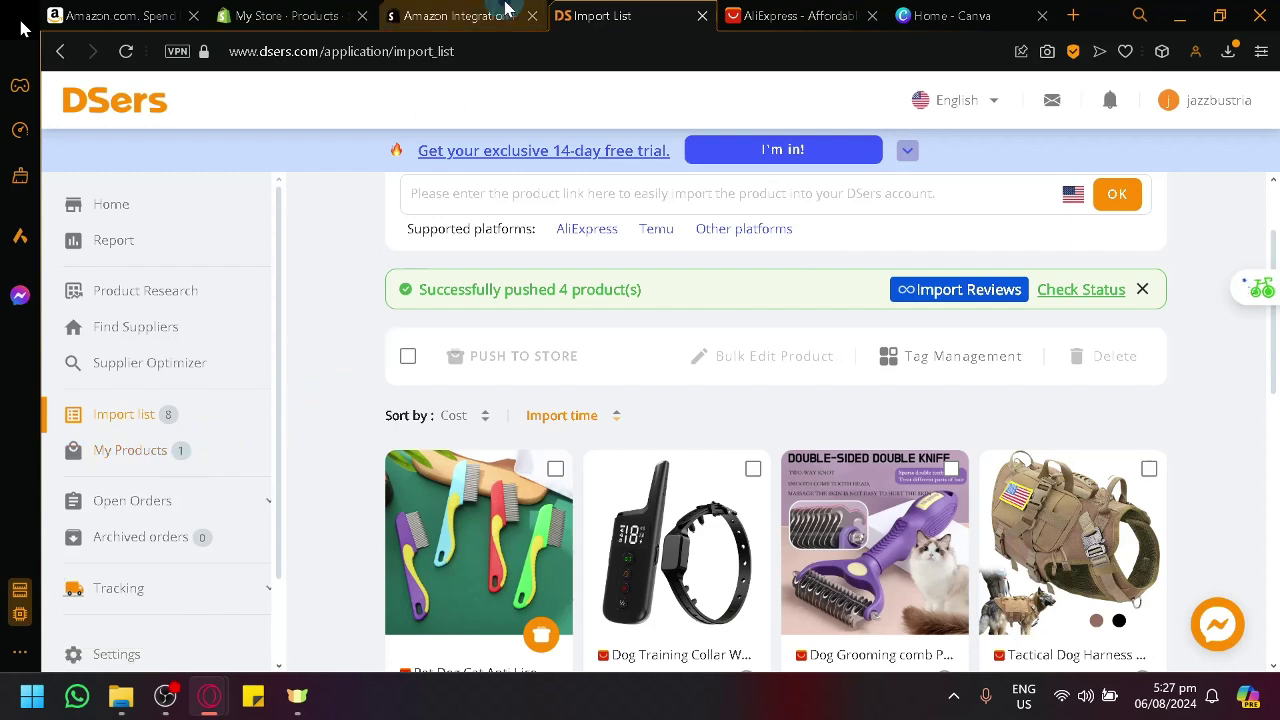
left_click(460, 15)
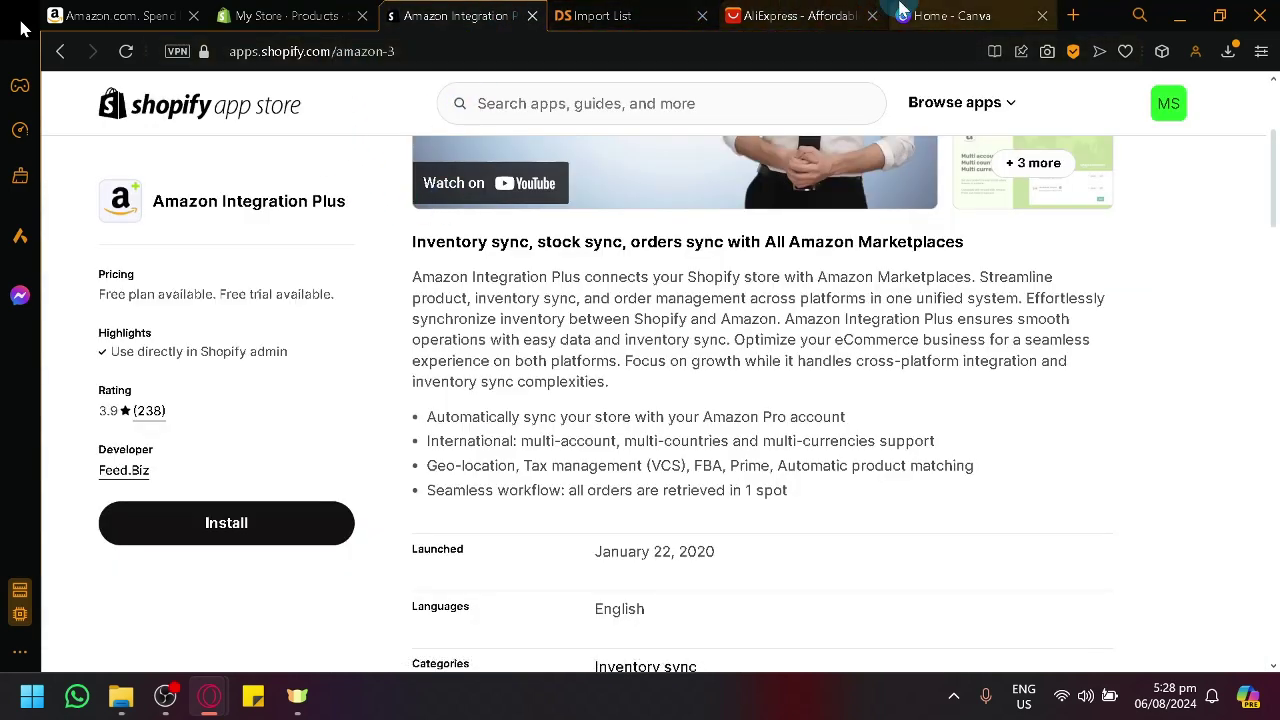
Switch to Canva, open the Amazon design and go to its second page.
left_click(950, 15)
scroll(452, 447, "down", 4)
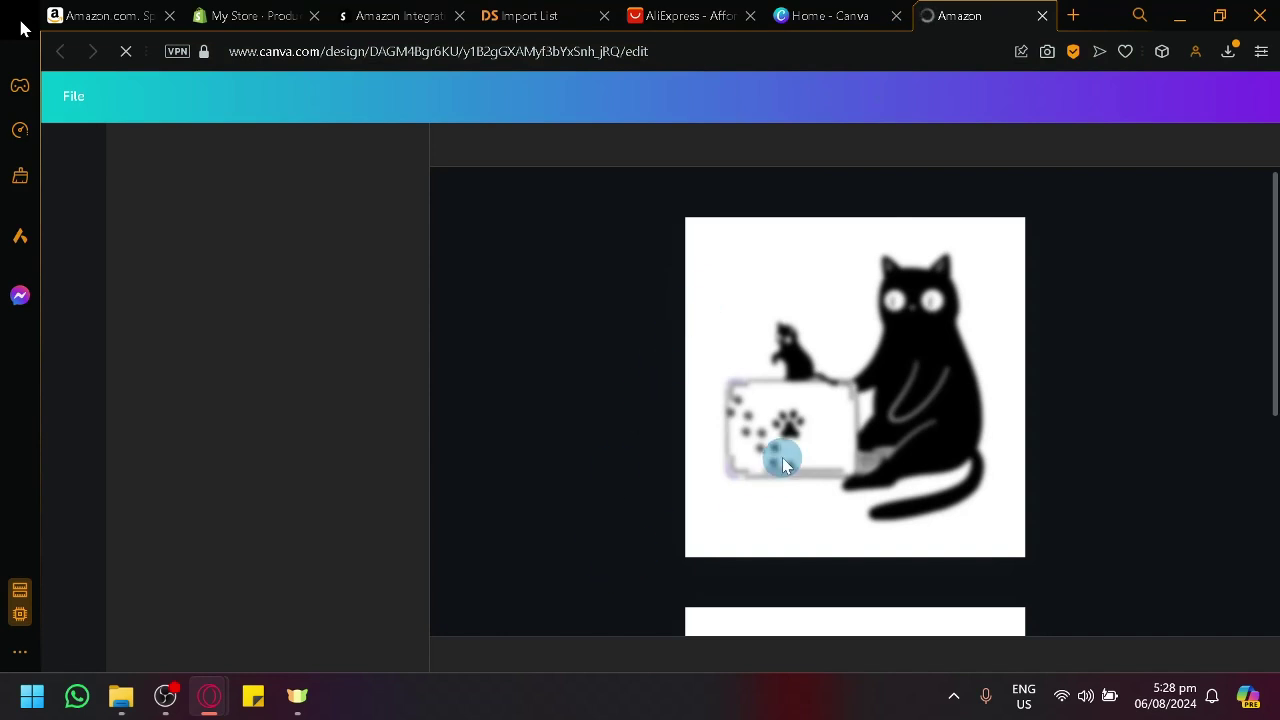
scroll(785, 465, "down", 4)
Move the red loop off the Shopee label on page 2 and change the label text to "amazon".
left_click(871, 320)
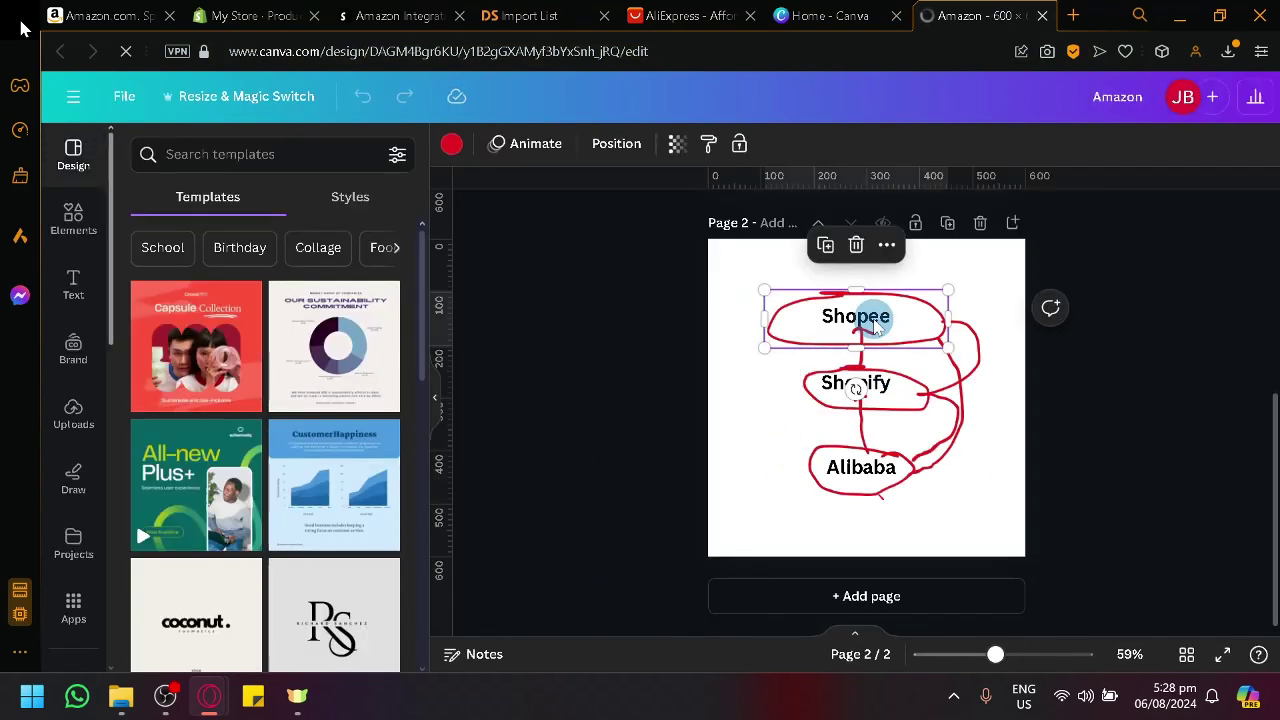
left_click_drag(875, 325, 634, 328)
left_click(878, 314)
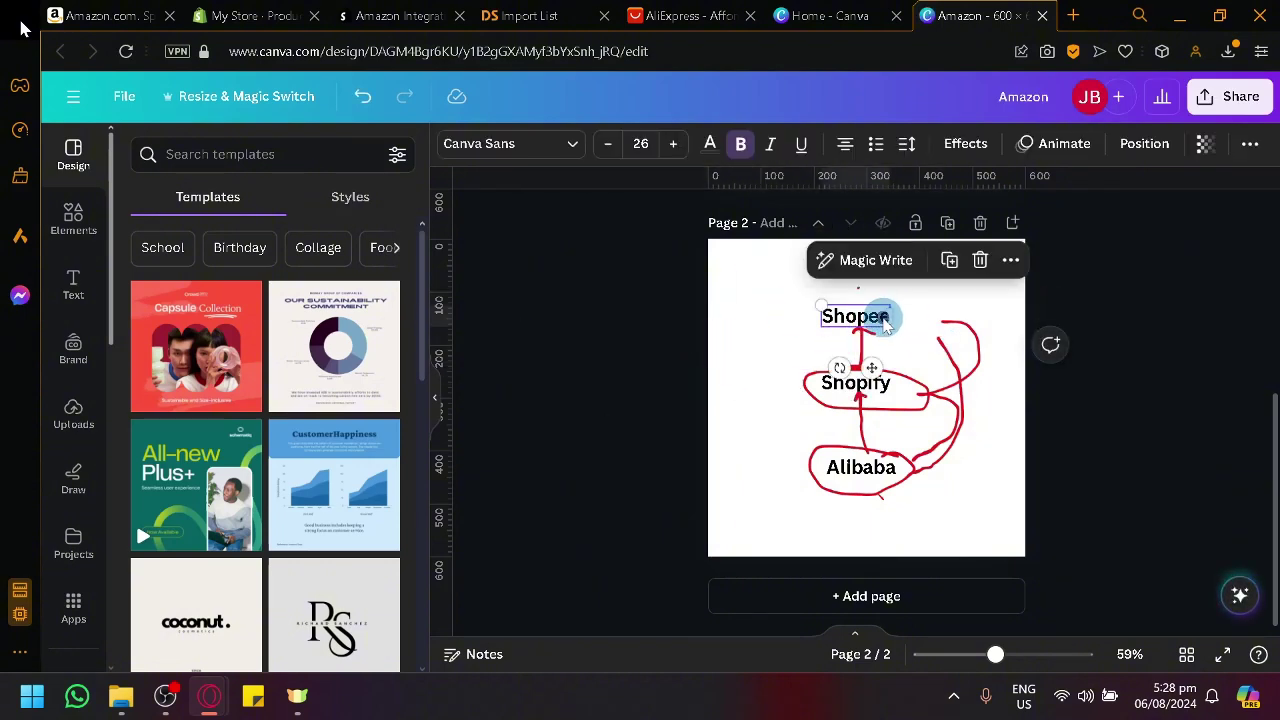
left_click(878, 316)
double_click(878, 316)
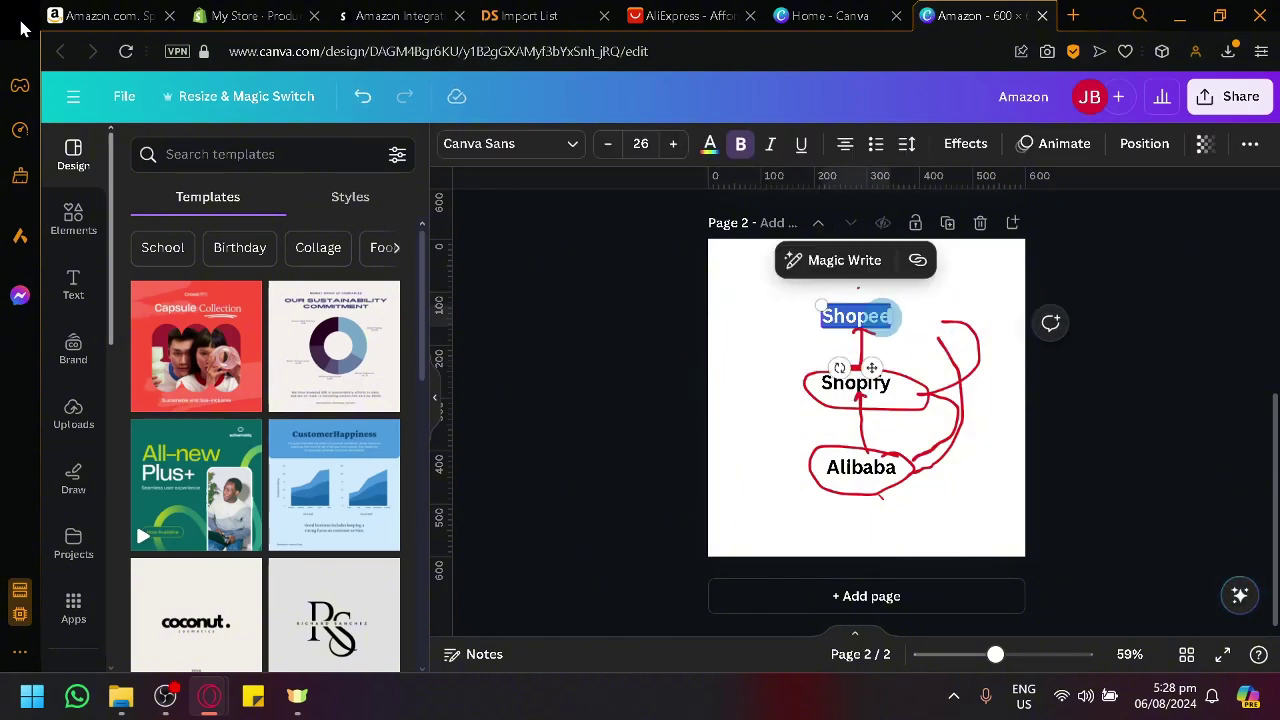
type("amazon")
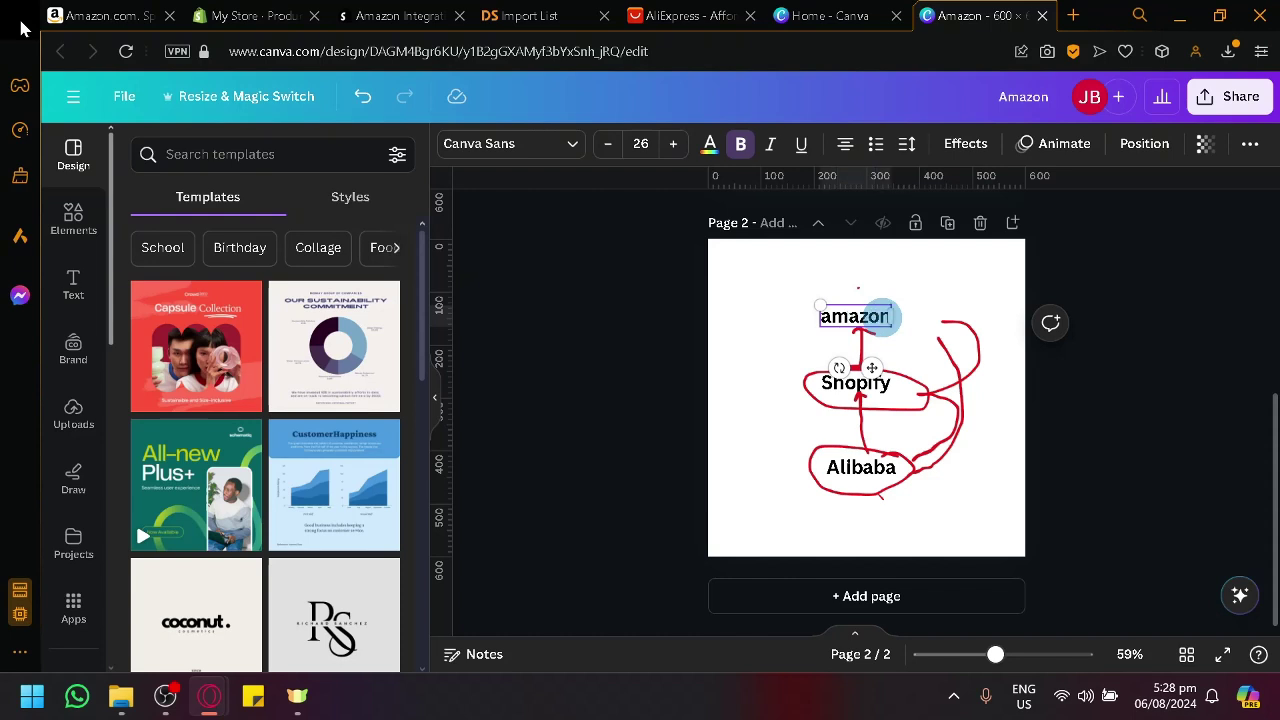
Move the red loop off the Alibaba label to the page's left edge and change the label text to "Aliexpress".
left_click_drag(836, 469, 706, 474)
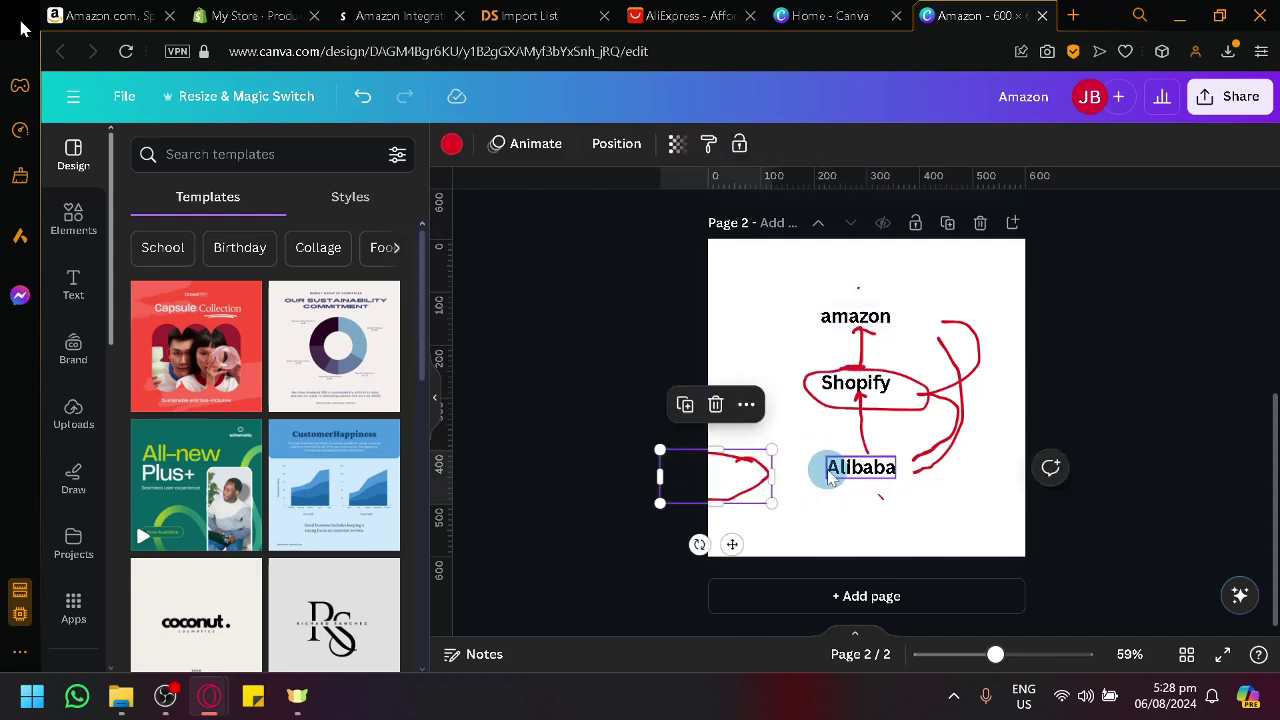
left_click(826, 472)
key("ctrl+a")
type("Allexpress")
left_click(980, 268)
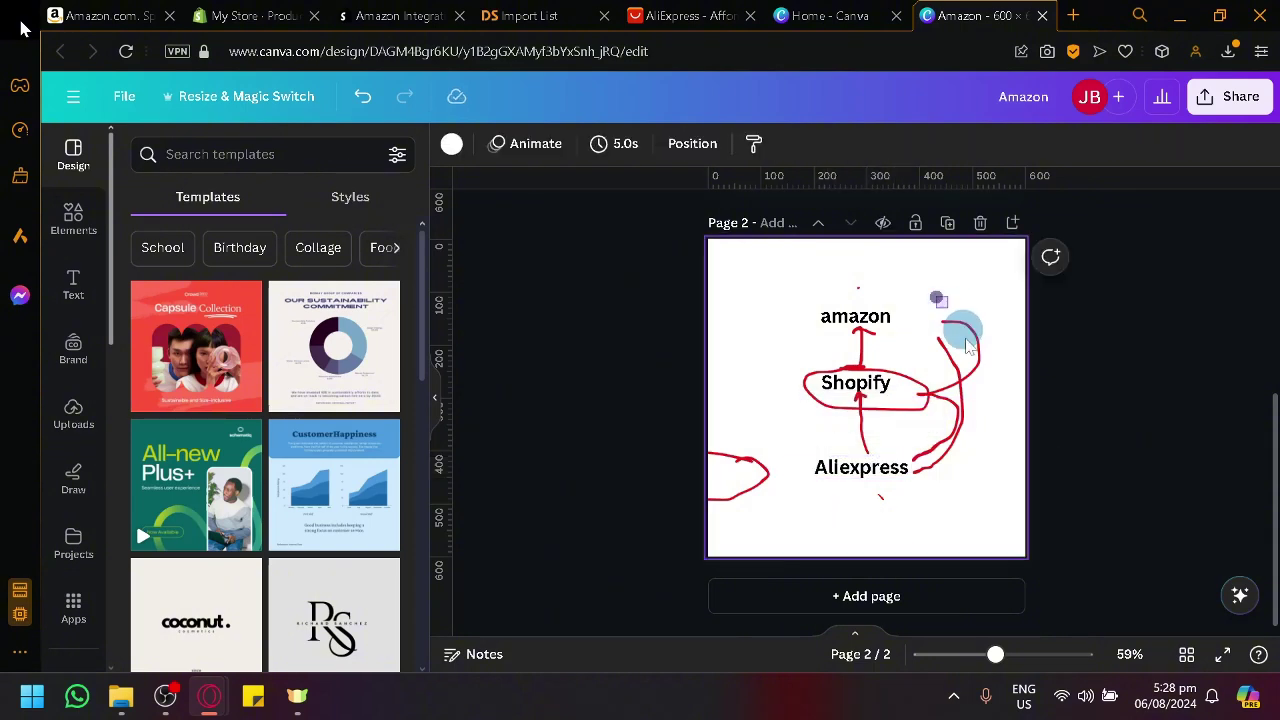
Delete the curved red lines beside the labels and the leftover red loop at the page's left edge.
left_click_drag(978, 375, 1000, 491)
key("Delete")
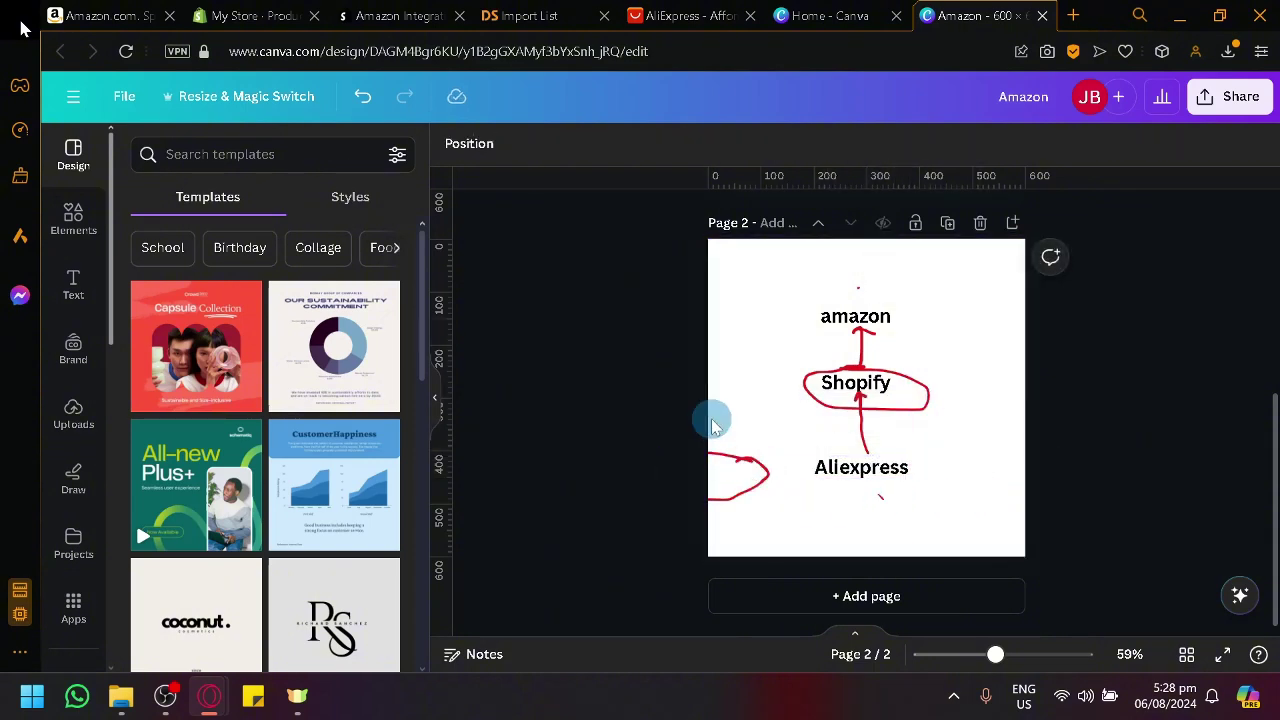
left_click_drag(715, 424, 728, 530)
key("Delete")
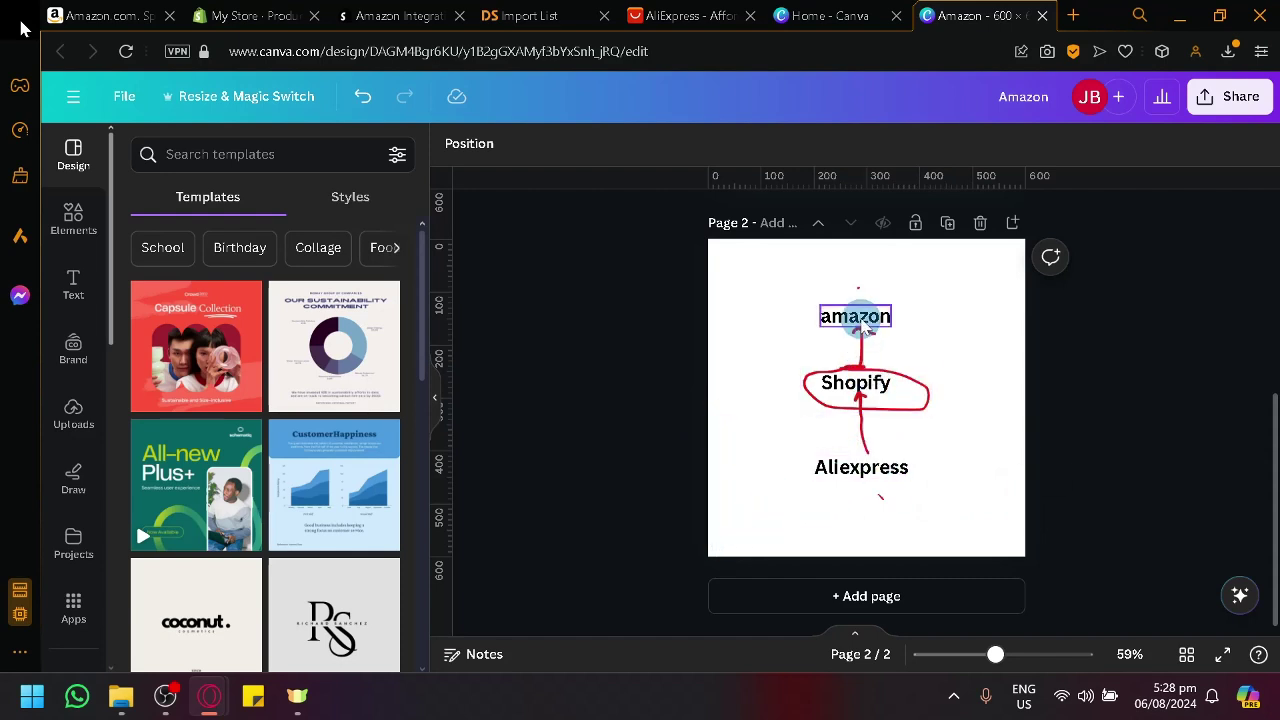
Switch to the Amazon home page.
left_click(140, 15)
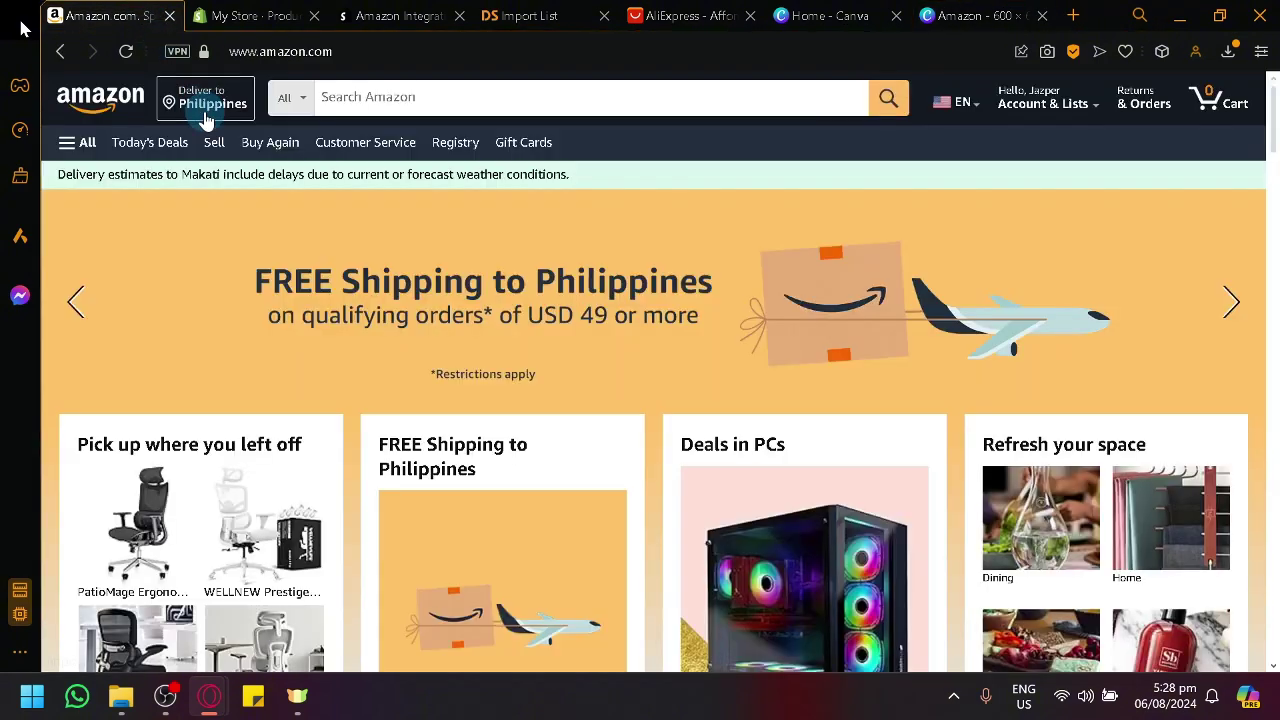